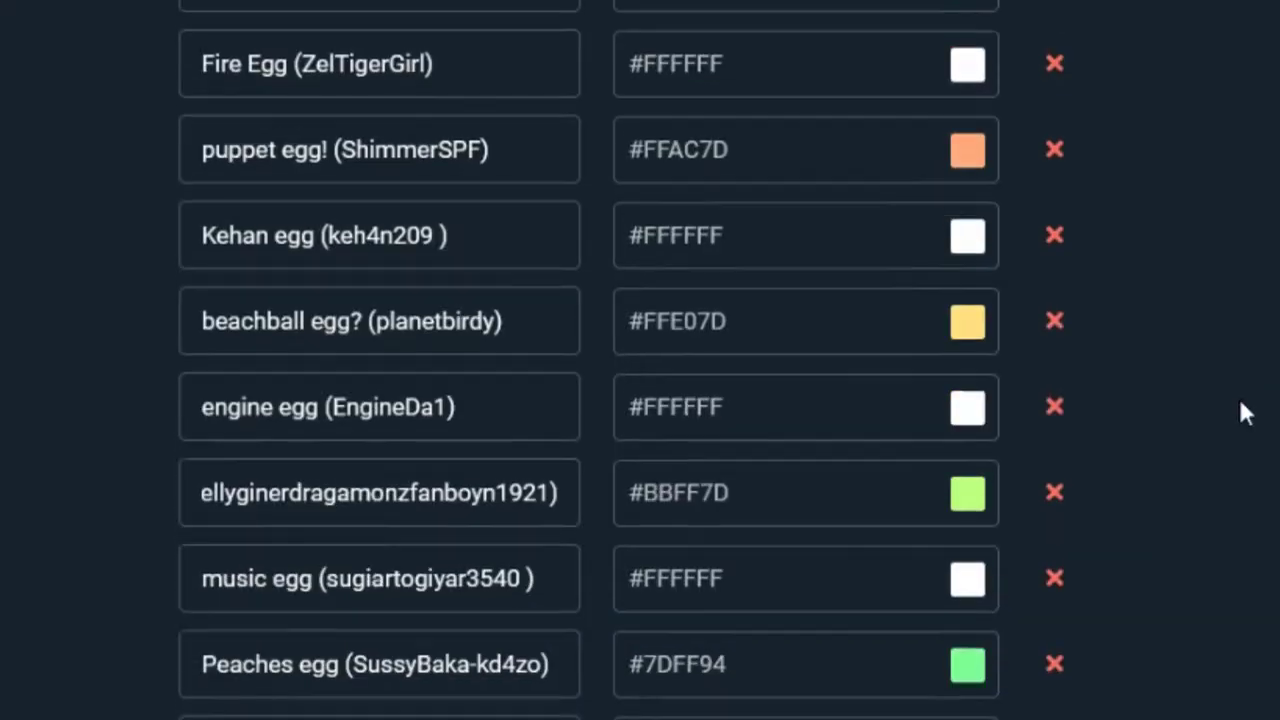
# Review the list of egg ideas entered as categories on the Spin Wheel widget.
pyautogui.scroll(-2, 968, 480)
pyautogui.scroll(7, 1211, 403)
pyautogui.scroll(-5, 377, 250)
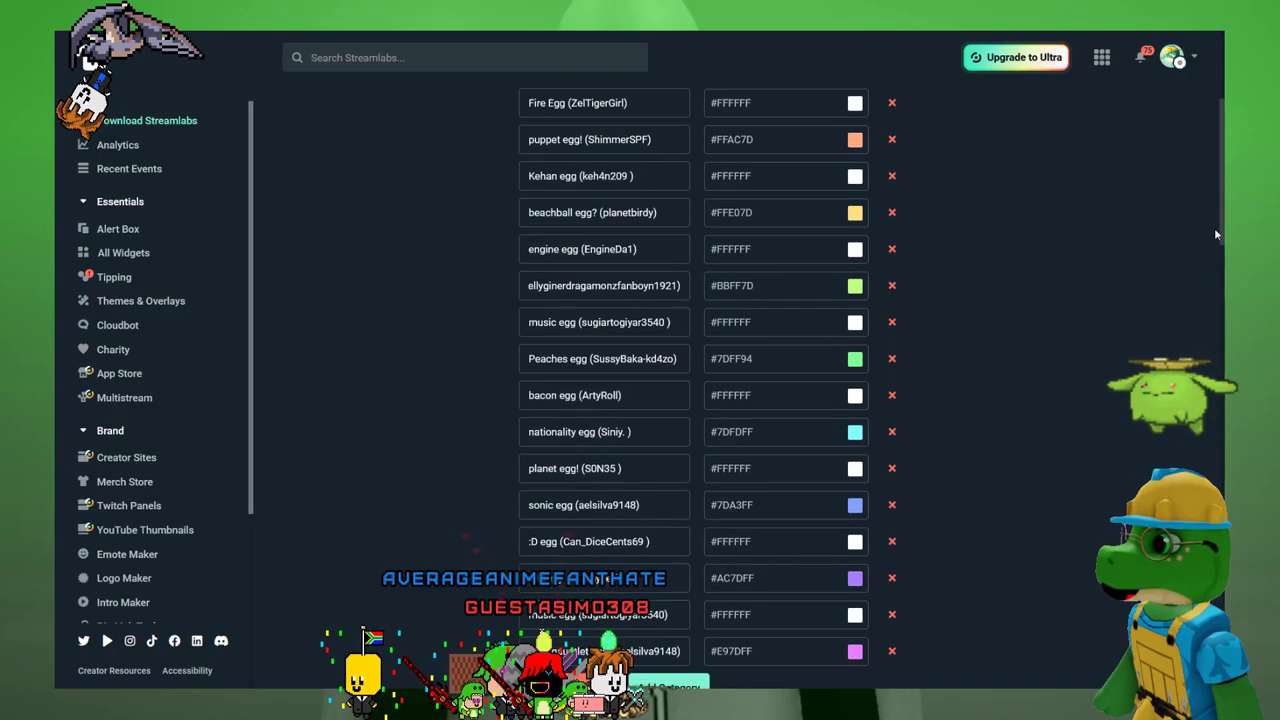
pyautogui.scroll(2, 1214, 227)
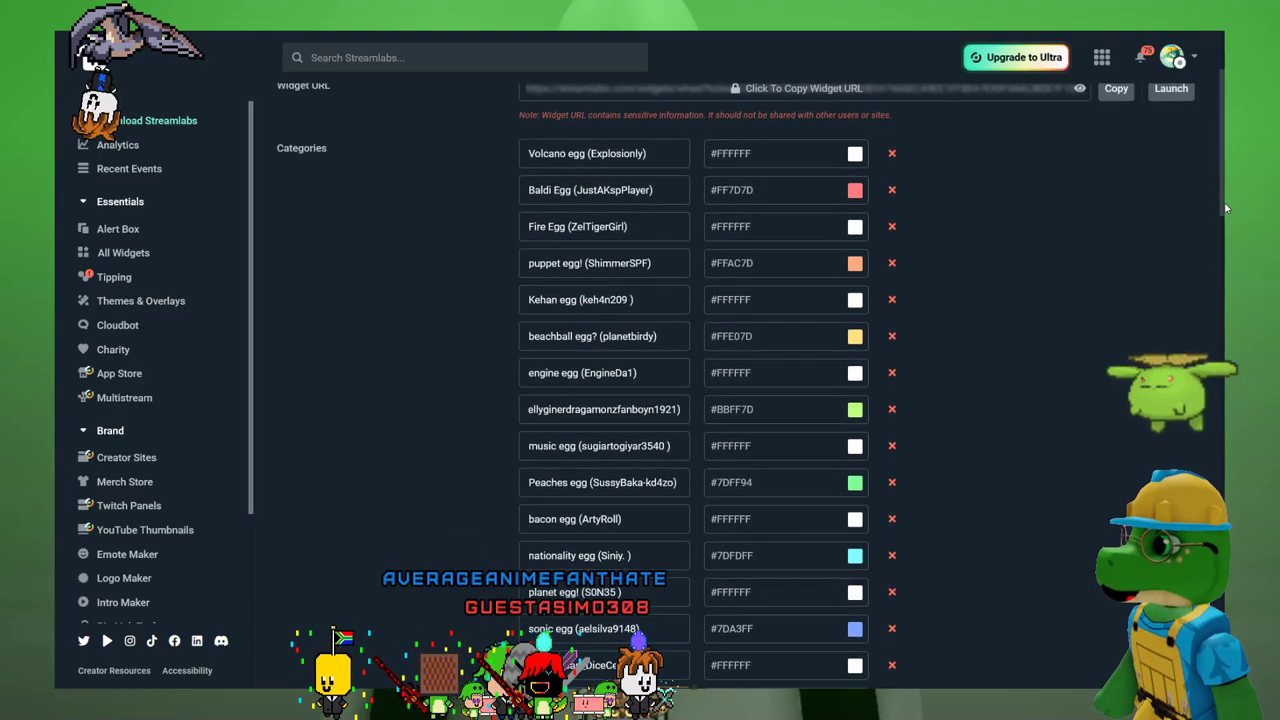
pyautogui.scroll(-1, 1225, 208)
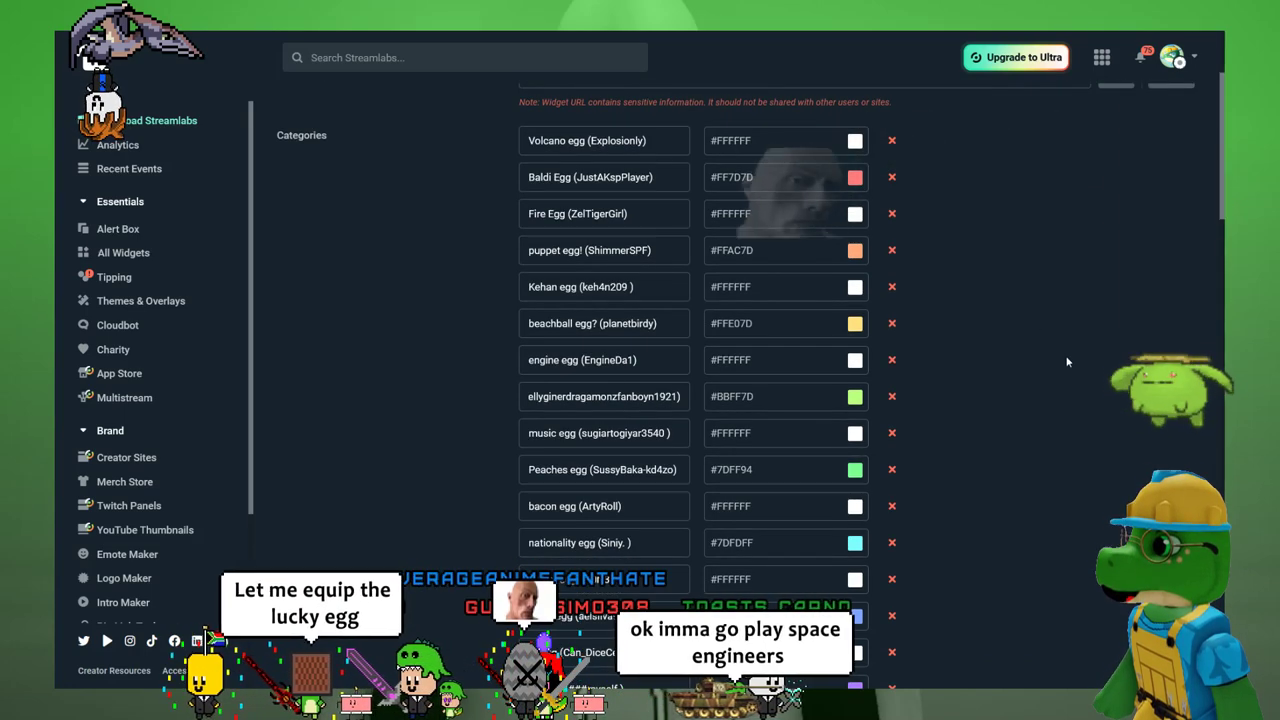
pyautogui.scroll(2, 1068, 362)
pyautogui.scroll(-2, 1074, 356)
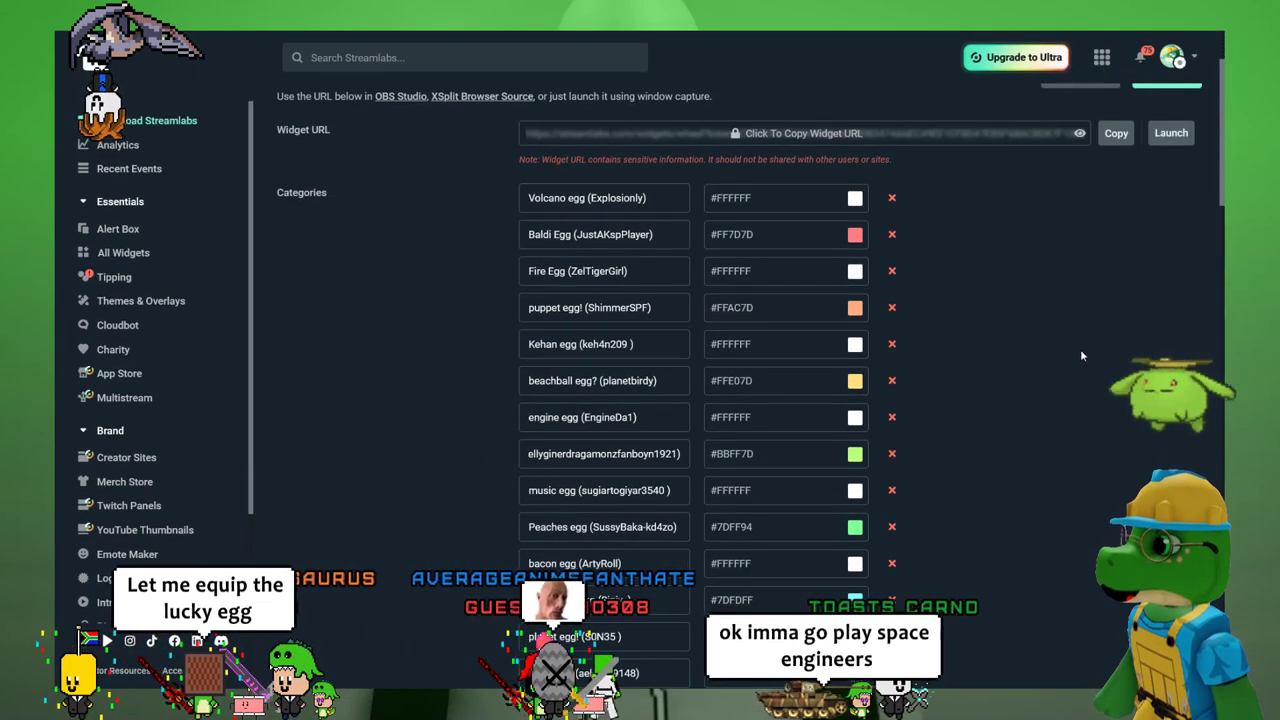
pyautogui.scroll(1, 1080, 352)
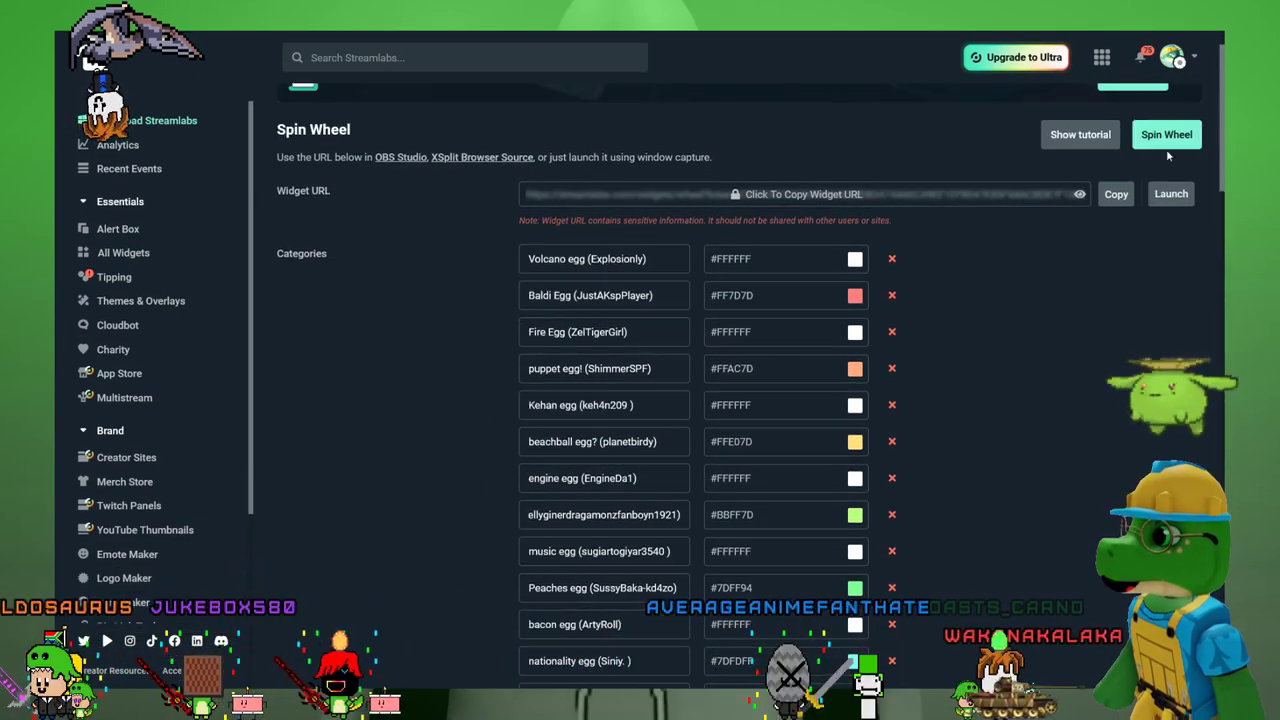
# Spin the wheel to choose an egg idea and check the nationality egg entry among the categories.
pyautogui.click(1167, 135)
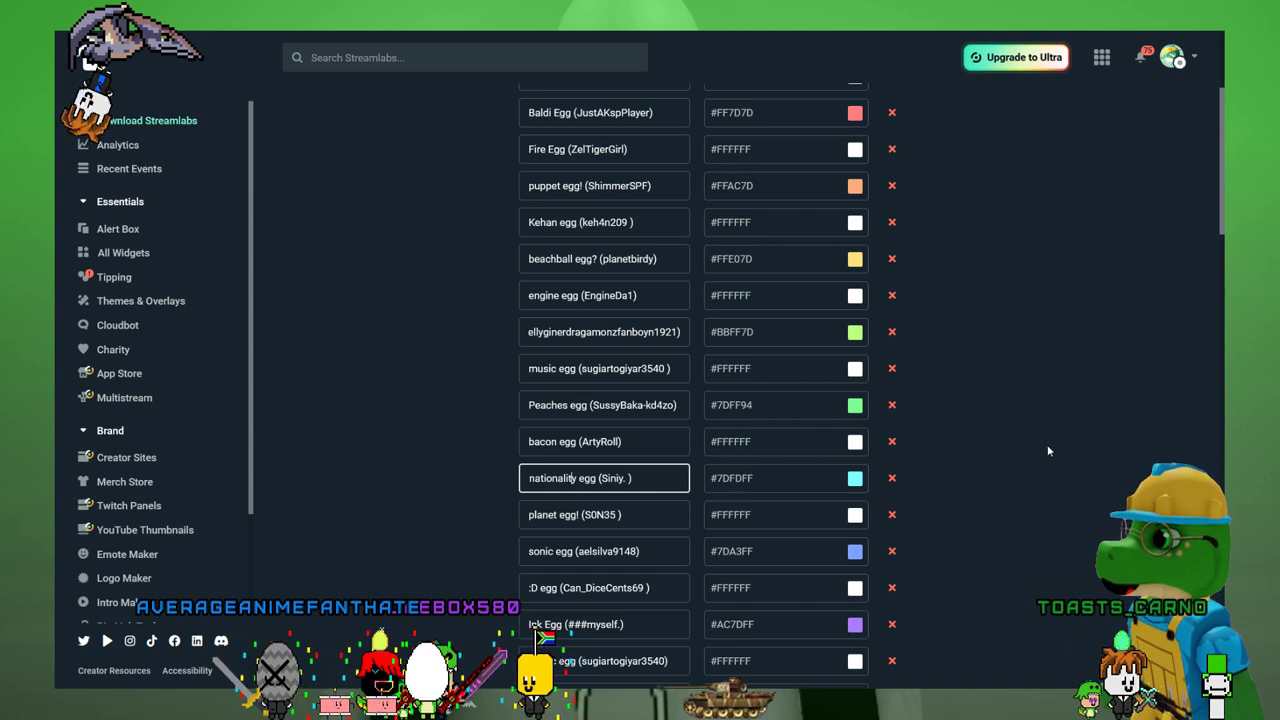
pyautogui.click(1048, 450)
pyautogui.scroll(1, 1011, 371)
pyautogui.scroll(-1, 1011, 371)
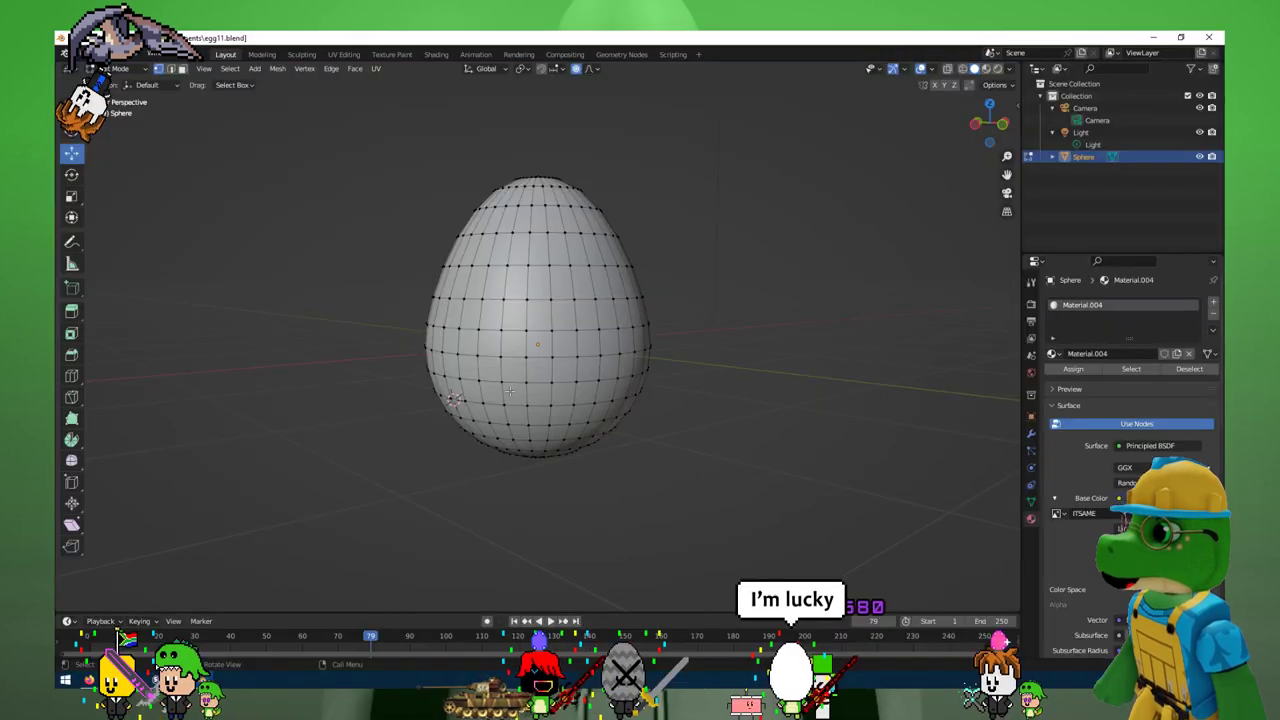
pyautogui.moveTo(560, 408); pyautogui.dragTo(623, 414, button='middle')
pyautogui.rightClick(622, 413)
pyautogui.moveTo(737, 366); pyautogui.dragTo(783, 470, button='middle')
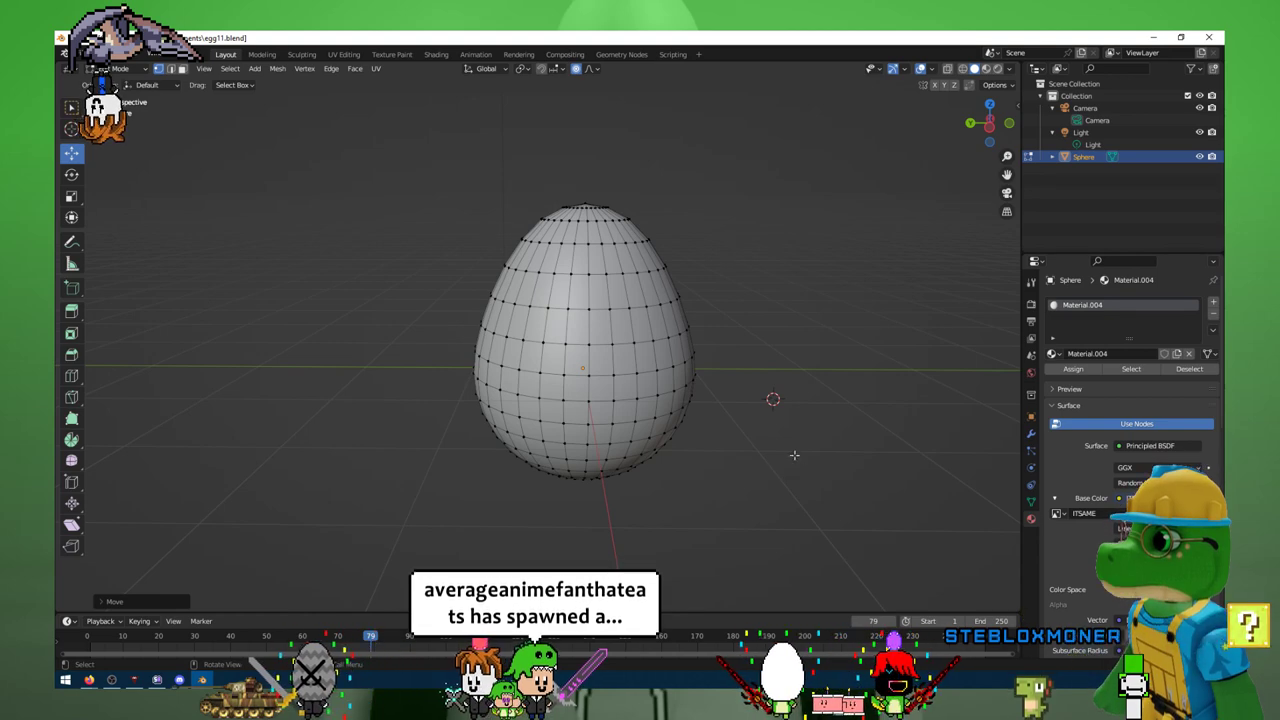
pyautogui.moveTo(801, 451); pyautogui.dragTo(645, 428, button='middle')
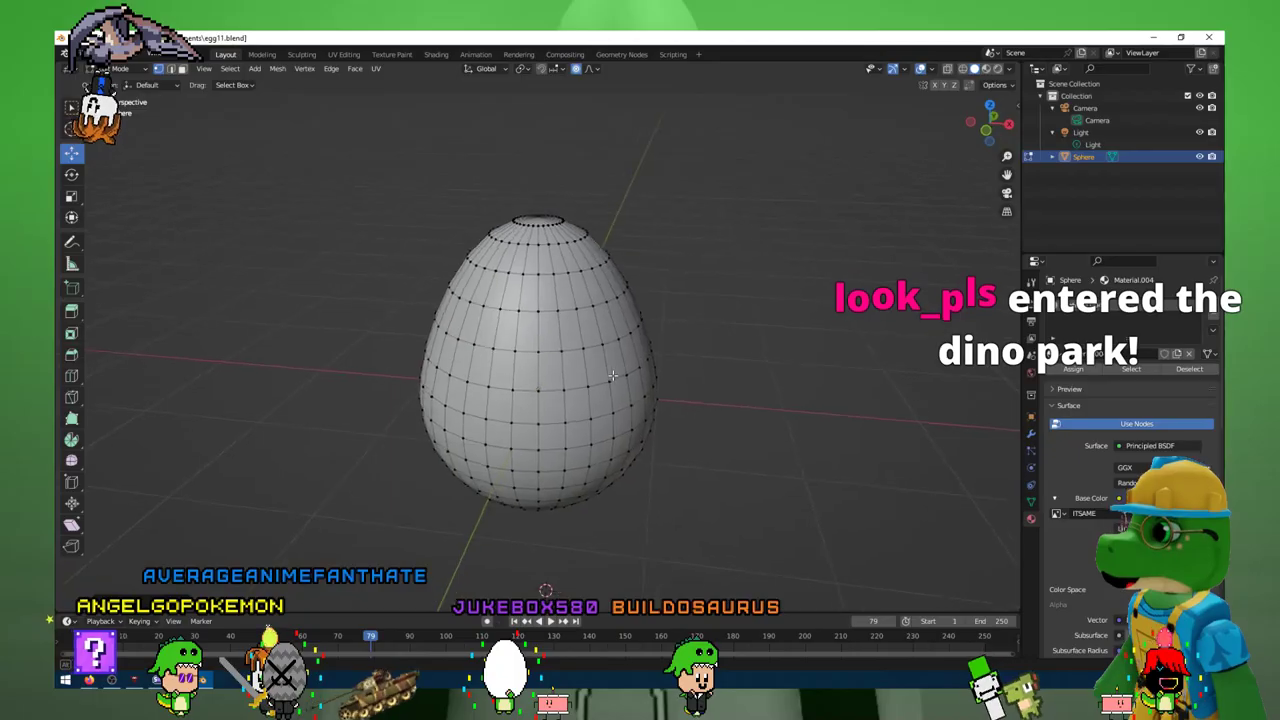
pyautogui.moveTo(671, 457); pyautogui.dragTo(714, 457, button='middle')
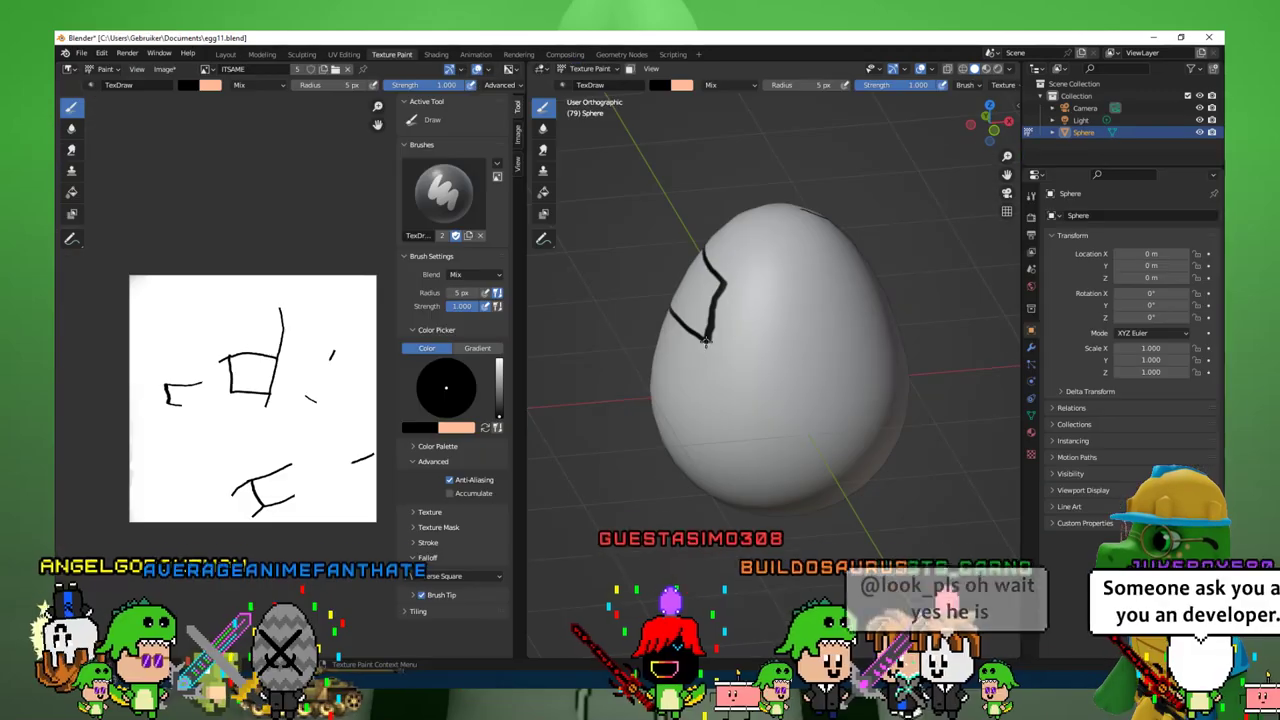
# Paint black 5 px lines across the upper part of the egg, dividing it into panels that meet at its tip.
pyautogui.moveTo(712, 345); pyautogui.dragTo(818, 354)
pyautogui.moveTo(723, 285)
pyautogui.mouseDown()
pyautogui.moveTo(823, 294)
pyautogui.moveTo(820, 349)
pyautogui.mouseUp()
pyautogui.moveTo(820, 350); pyautogui.dragTo(723, 349, button='middle')
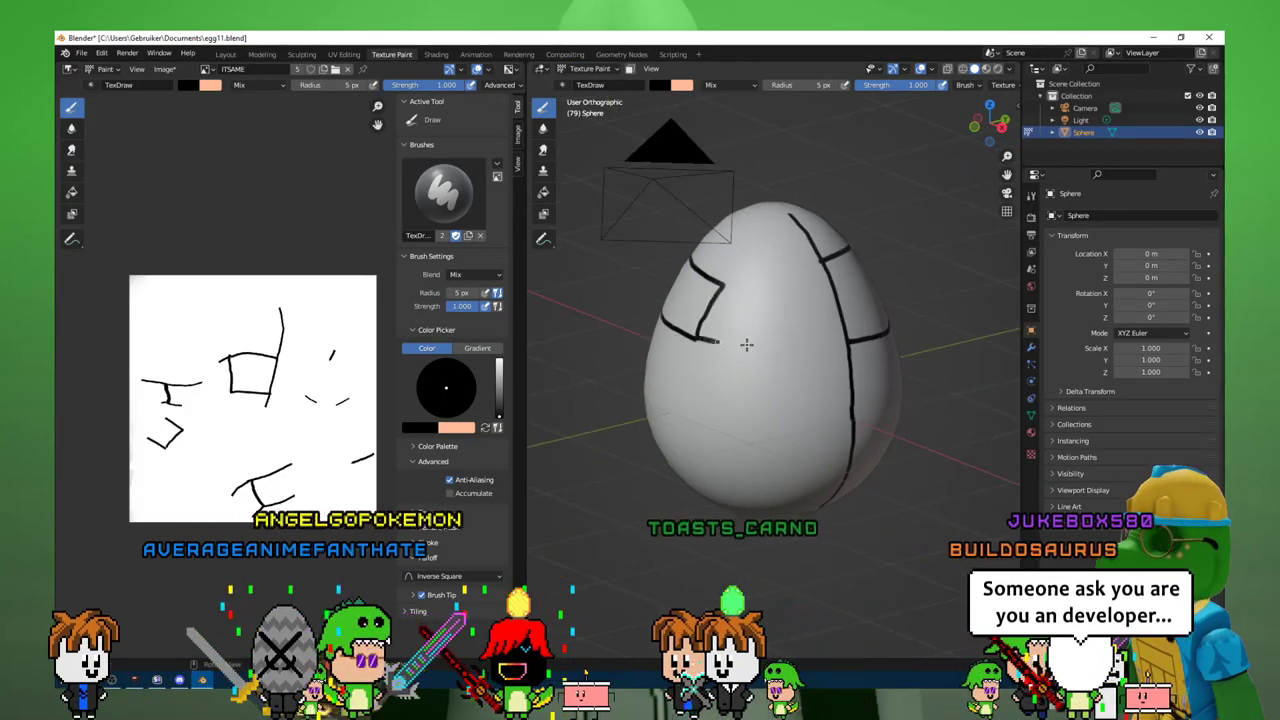
pyautogui.moveTo(765, 346); pyautogui.dragTo(847, 347)
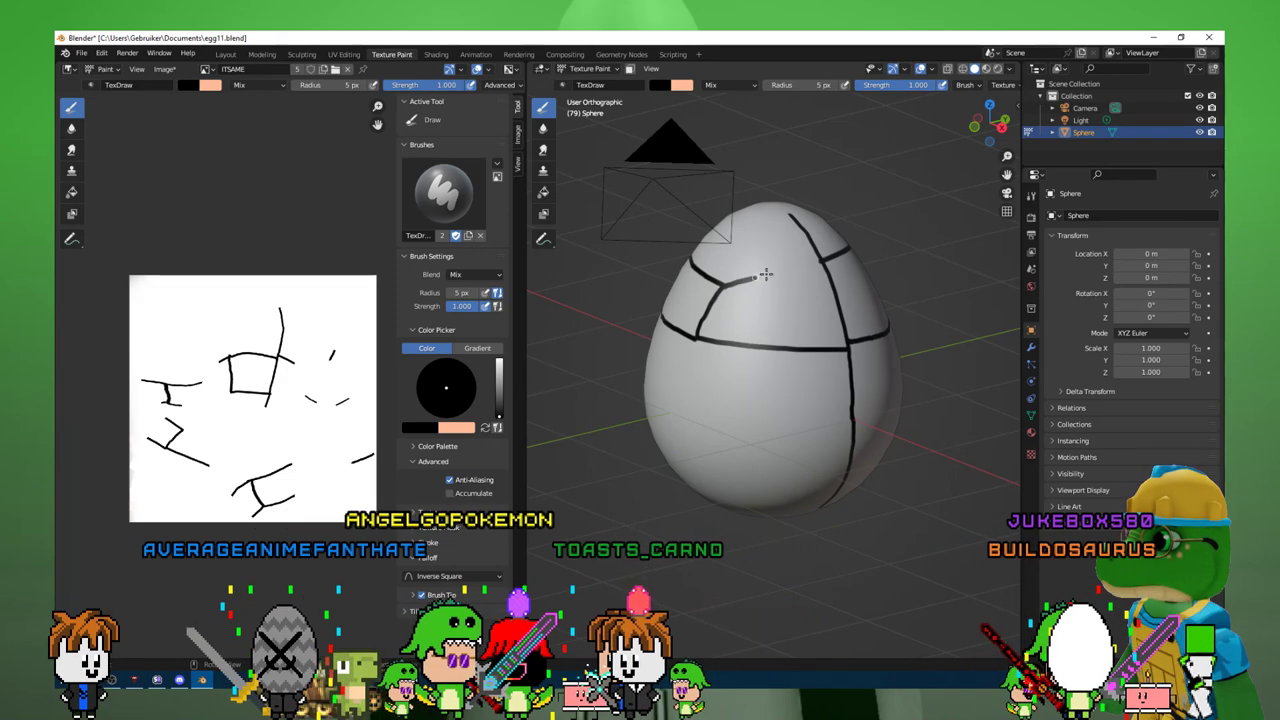
pyautogui.moveTo(822, 258); pyautogui.dragTo(855, 350, button='middle')
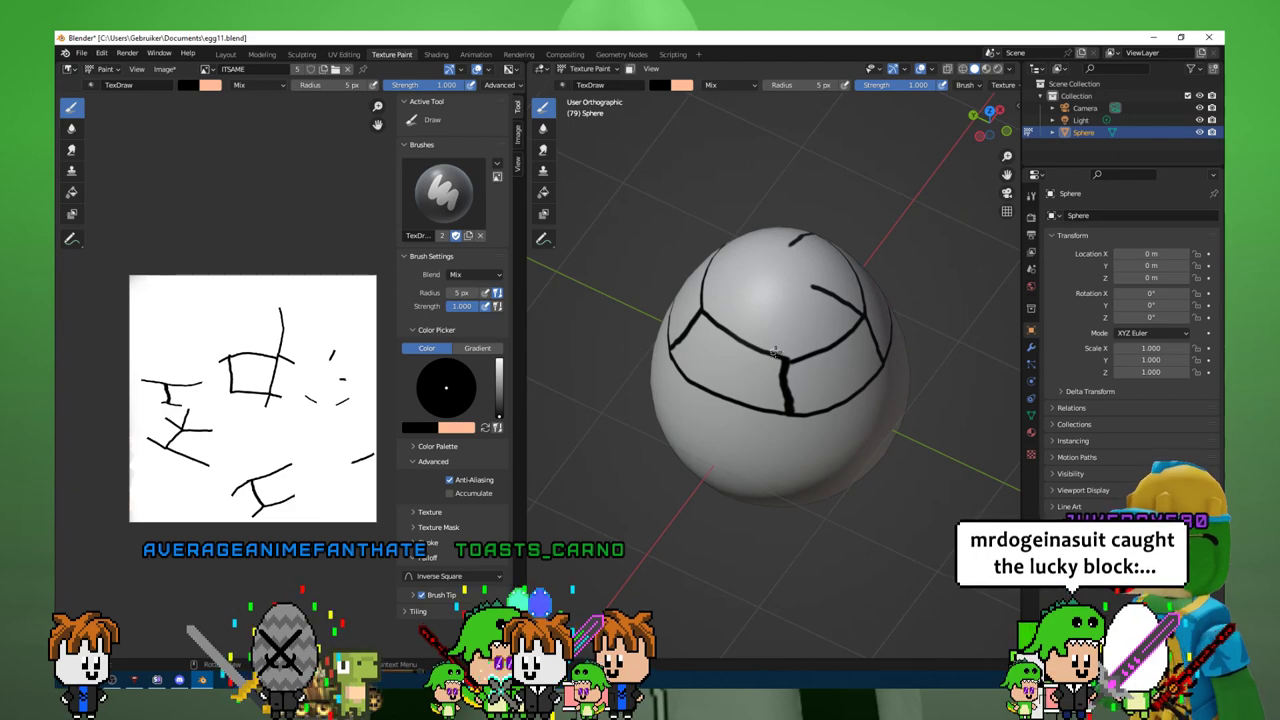
pyautogui.moveTo(776, 353); pyautogui.dragTo(763, 343, button='middle')
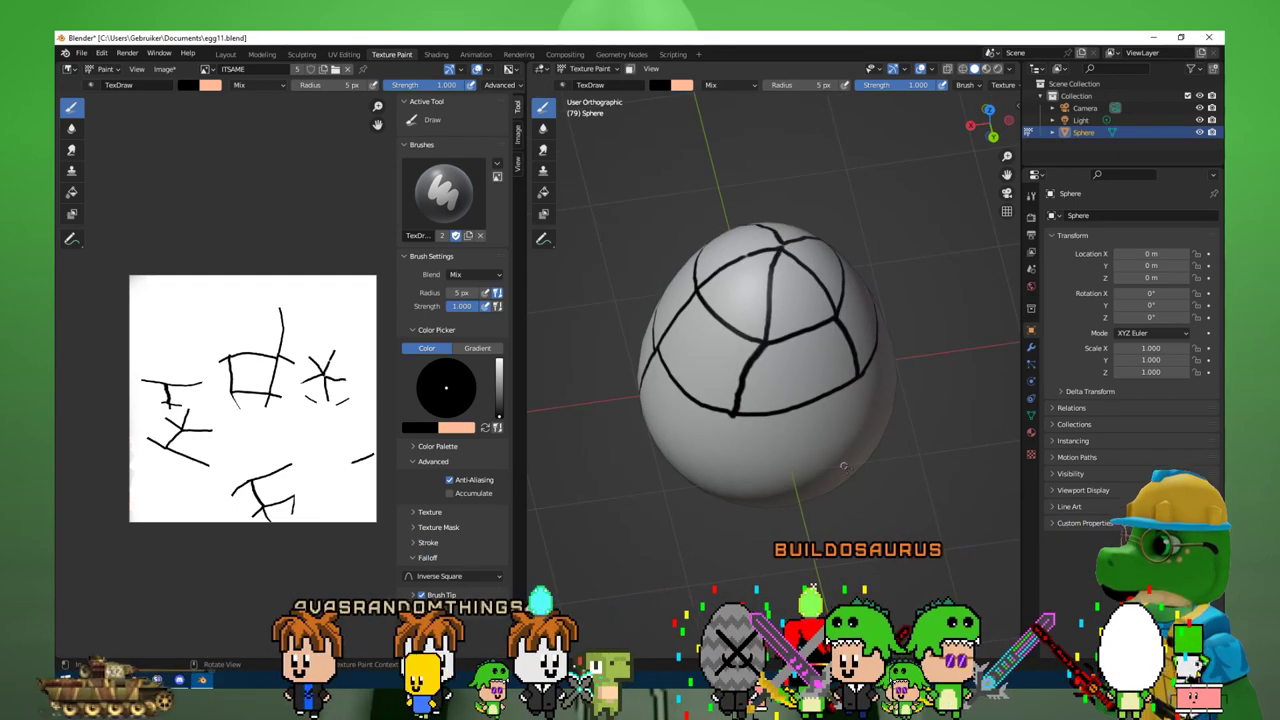
# Extend the black 5 px grid down the egg with another ring of panels around its middle.
pyautogui.moveTo(846, 467); pyautogui.dragTo(871, 369, button='middle')
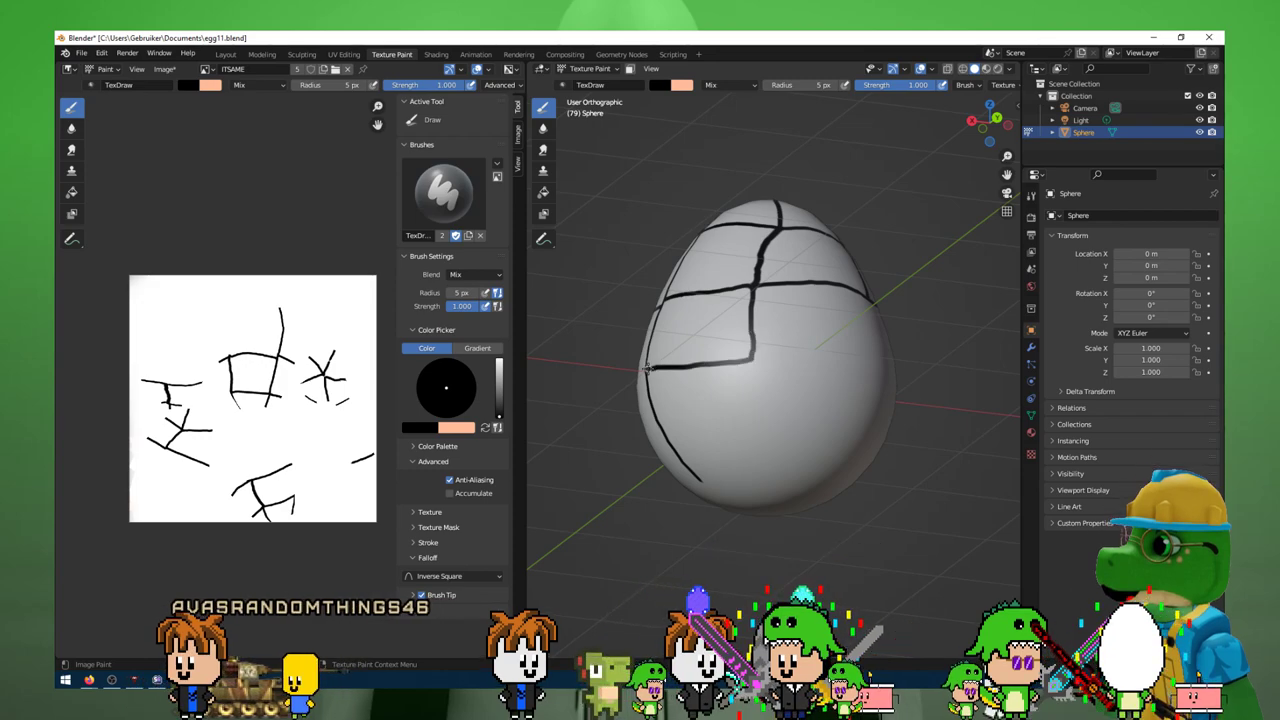
pyautogui.moveTo(815, 390); pyautogui.dragTo(719, 372, button='middle')
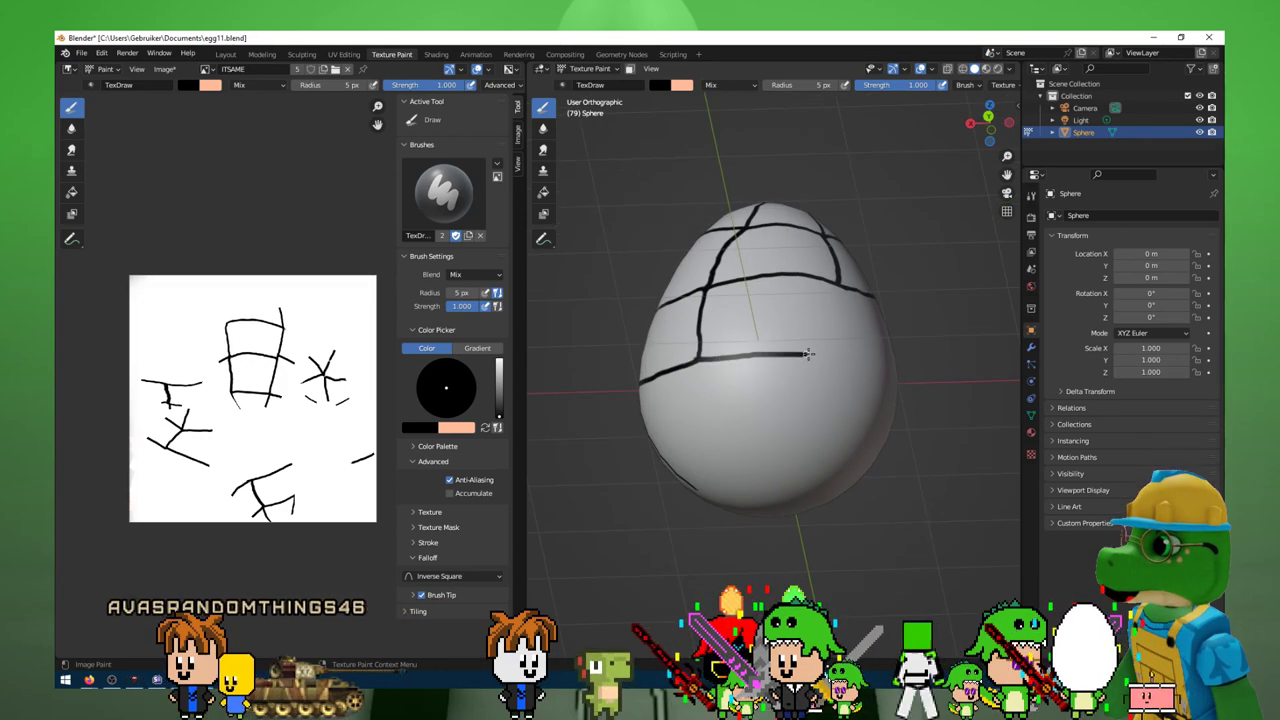
pyautogui.moveTo(835, 356); pyautogui.dragTo(797, 290, button='middle')
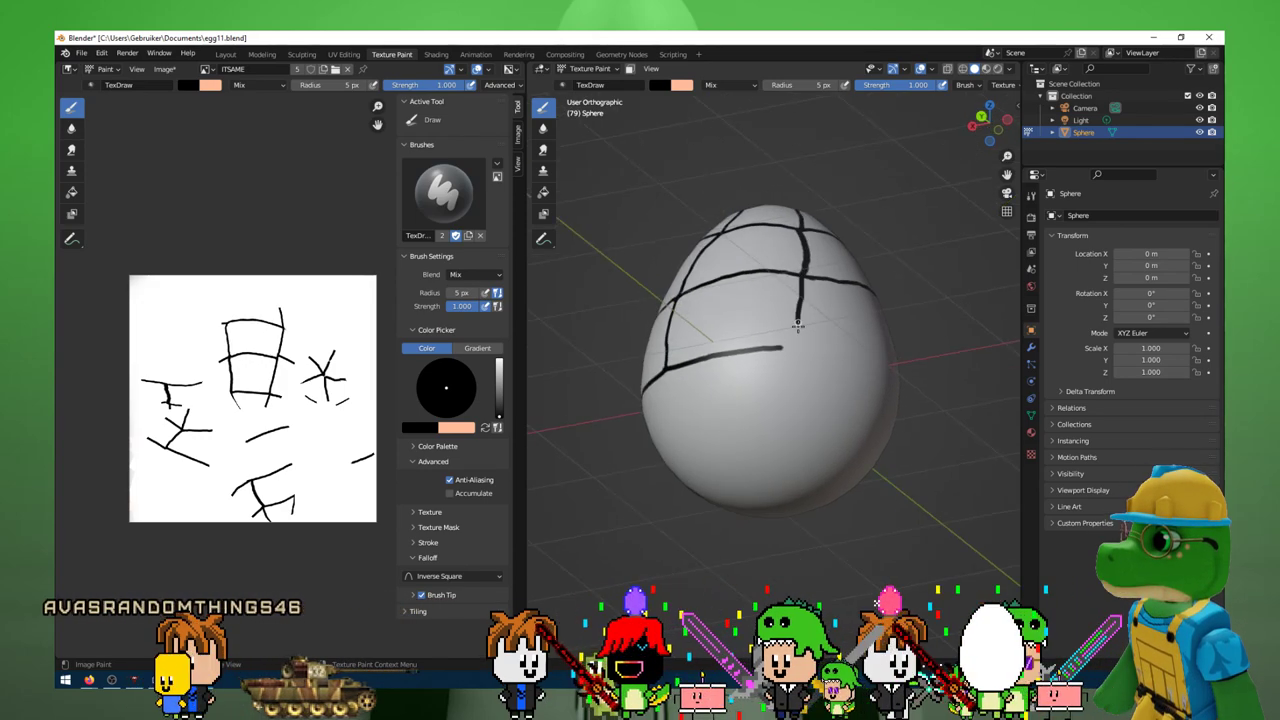
pyautogui.moveTo(779, 350); pyautogui.dragTo(700, 362, button='middle')
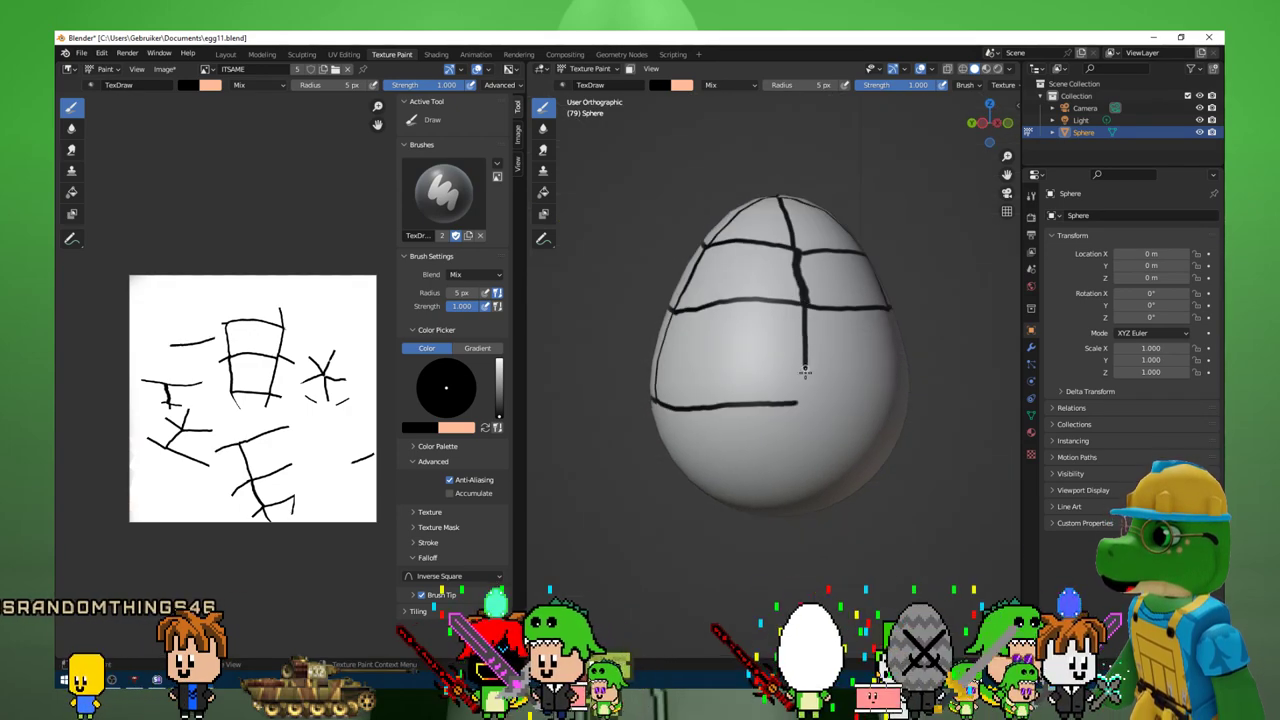
pyautogui.moveTo(628, 448); pyautogui.dragTo(839, 502, button='middle')
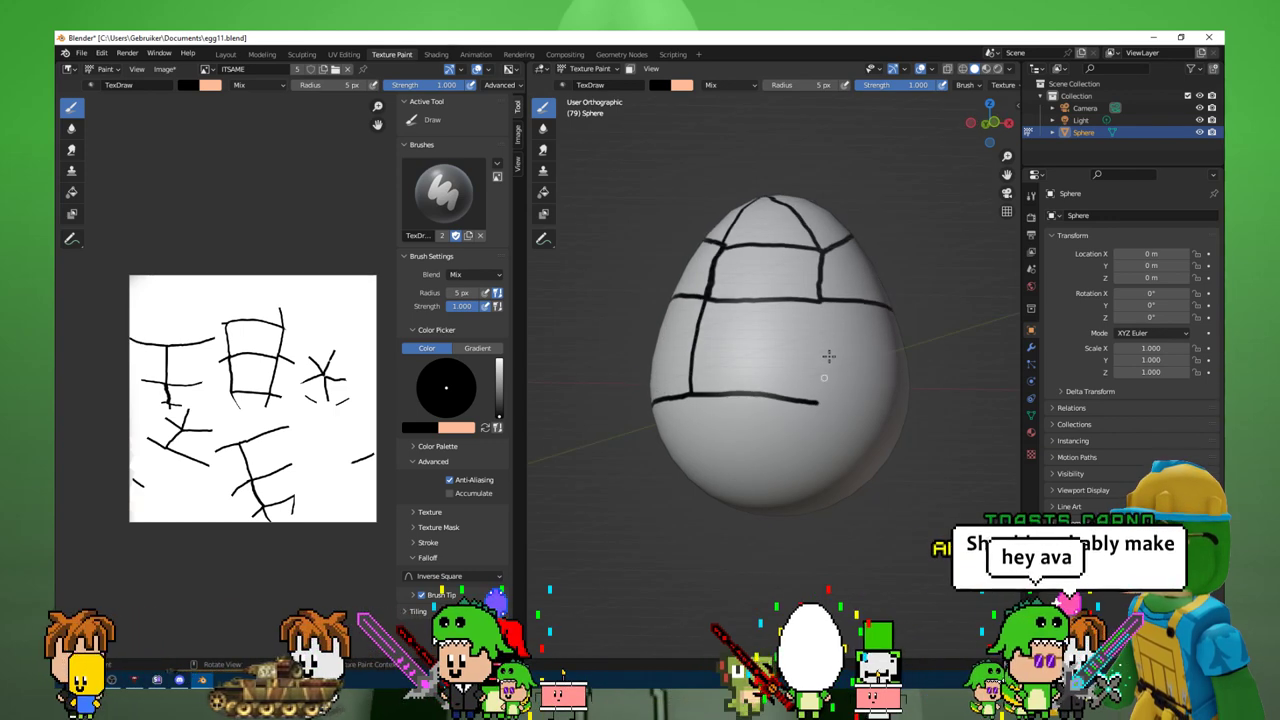
pyautogui.moveTo(898, 424); pyautogui.dragTo(785, 427, button='middle')
pyautogui.moveTo(686, 405); pyautogui.dragTo(817, 368, button='middle')
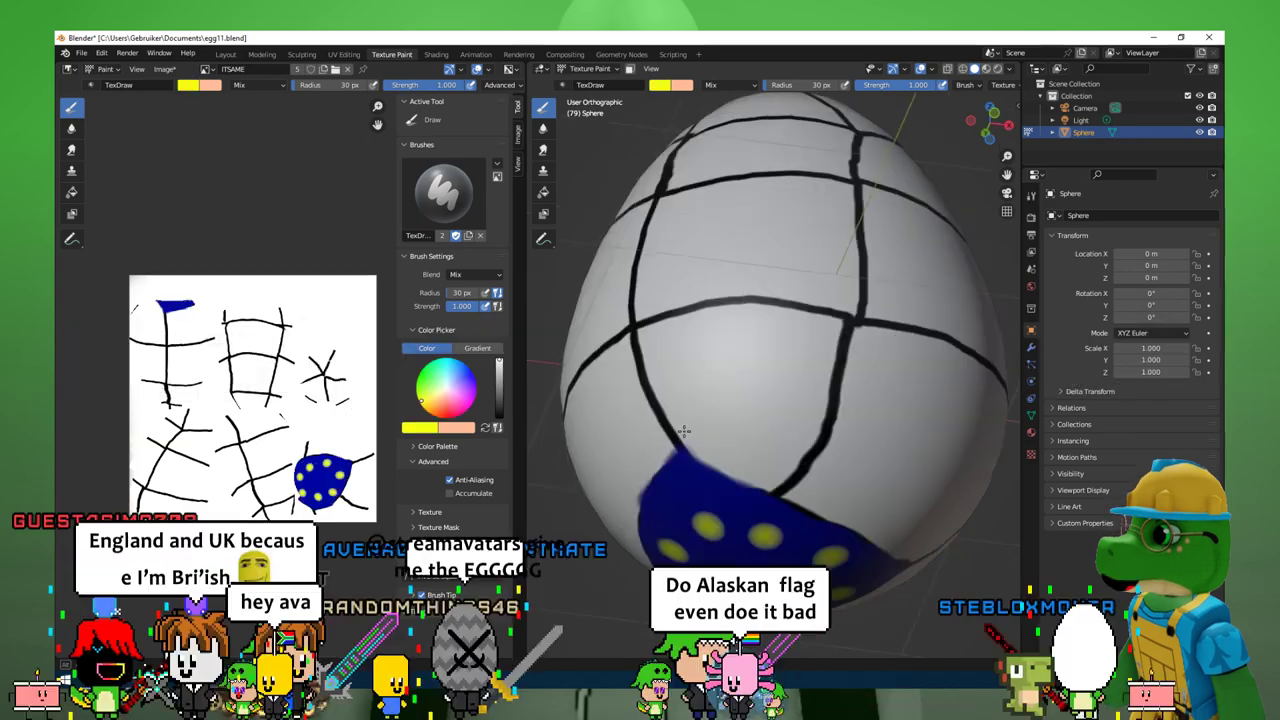
# Paint the South African flag in one panel directly above the blue base with yellow dots.
pyautogui.scroll(2, 694, 429)
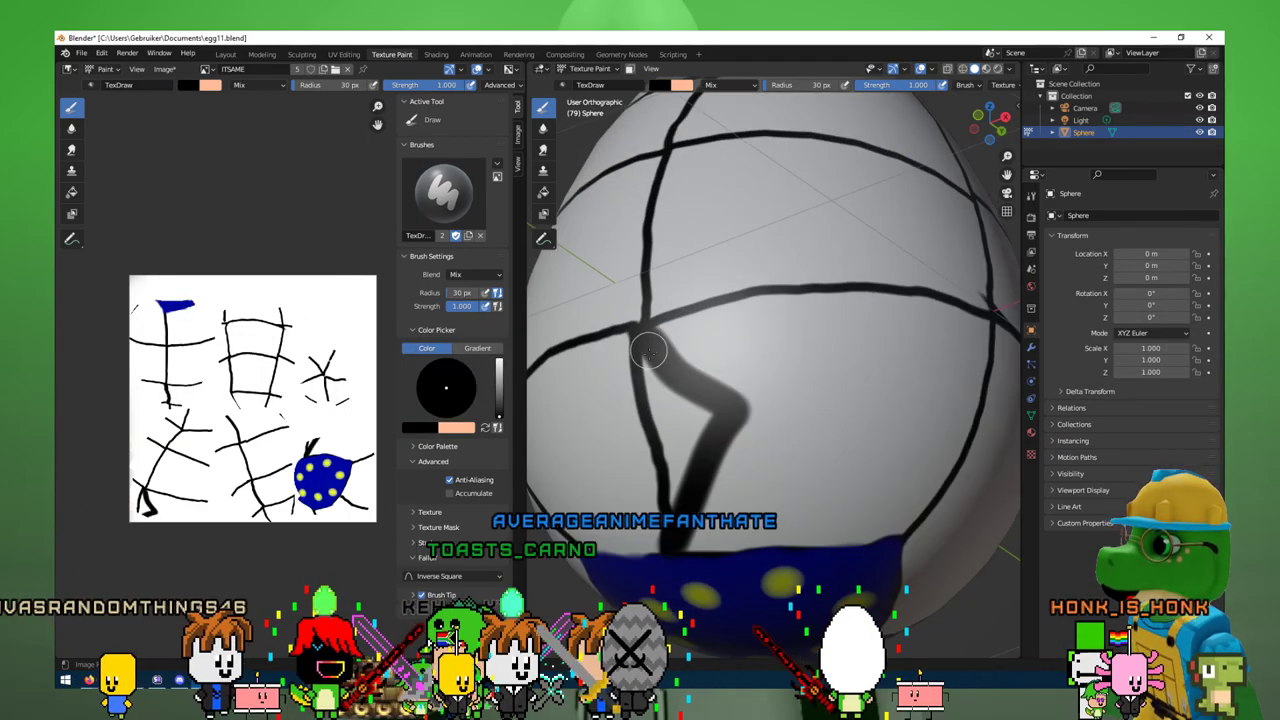
pyautogui.moveTo(648, 350)
pyautogui.mouseDown()
pyautogui.moveTo(677, 428)
pyautogui.moveTo(675, 500)
pyautogui.mouseUp()
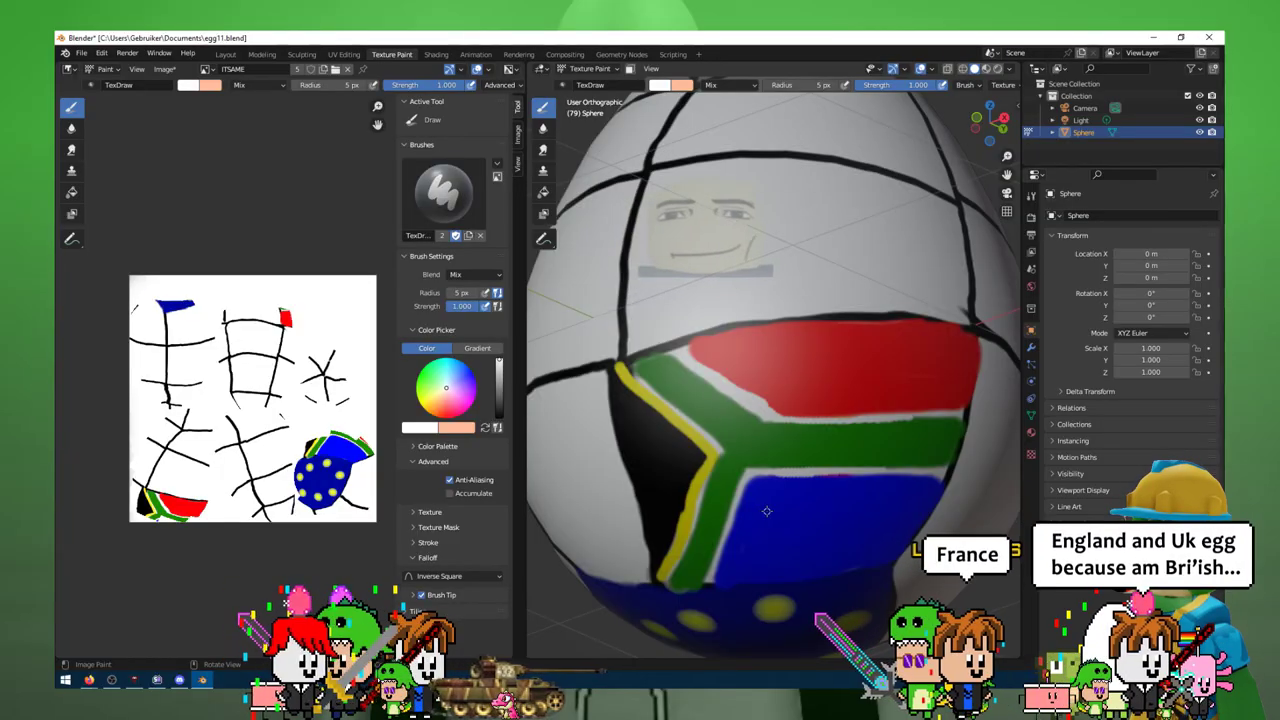
pyautogui.moveTo(860, 500)
pyautogui.mouseDown(button='middle')
pyautogui.moveTo(912, 452)
pyautogui.moveTo(840, 420)
pyautogui.mouseUp(button='middle')
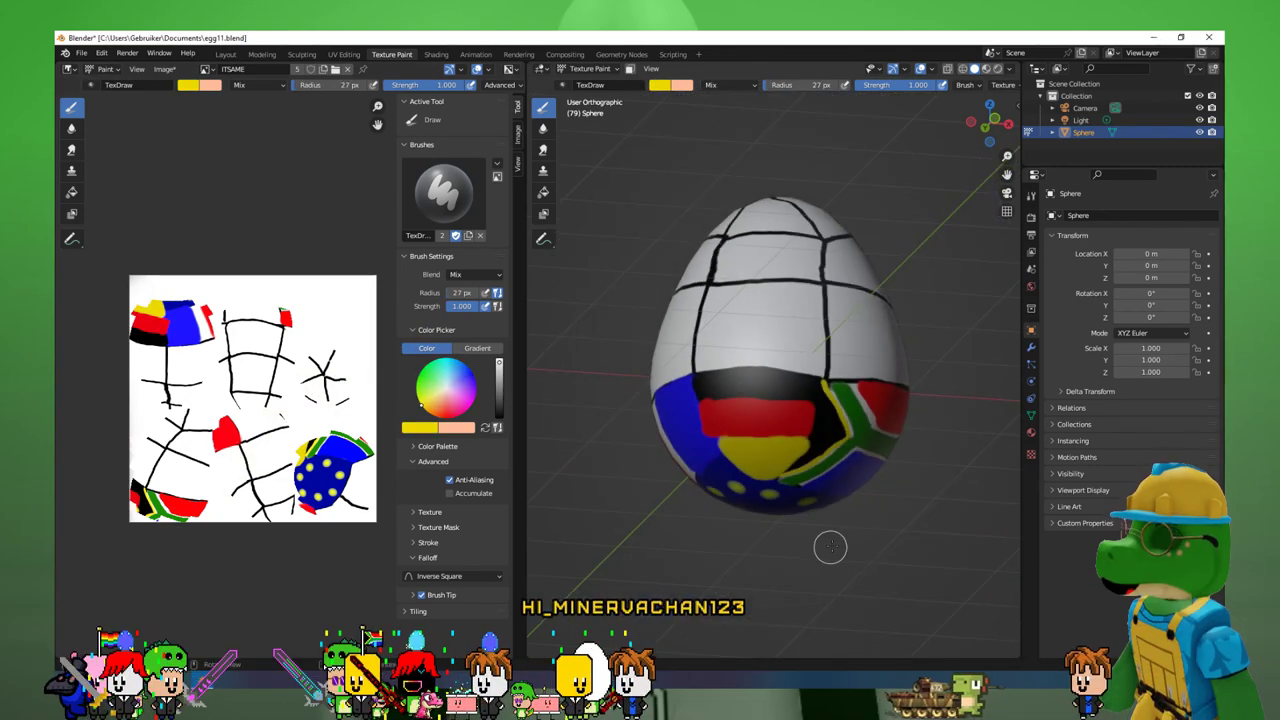
# Paint the Canadian flag in the panel beside the French flag, with red side bands and a red maple leaf, using a 27 px brush.
pyautogui.moveTo(829, 543); pyautogui.dragTo(669, 533, button='middle')
pyautogui.moveTo(813, 453); pyautogui.dragTo(1140, 449, button='middle')
pyautogui.moveTo(795, 432); pyautogui.dragTo(788, 420, button='middle')
pyautogui.scroll(1, 788, 426)
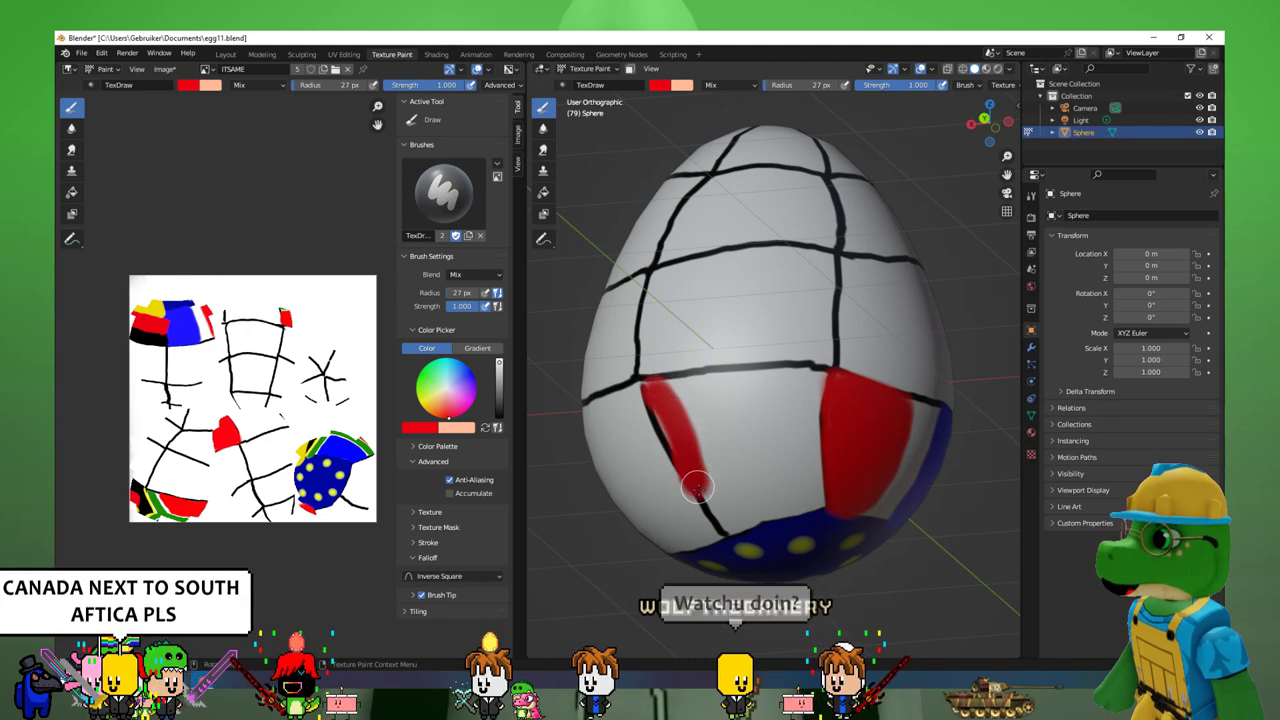
pyautogui.moveTo(699, 491); pyautogui.dragTo(738, 528)
pyautogui.moveTo(834, 510); pyautogui.dragTo(829, 453)
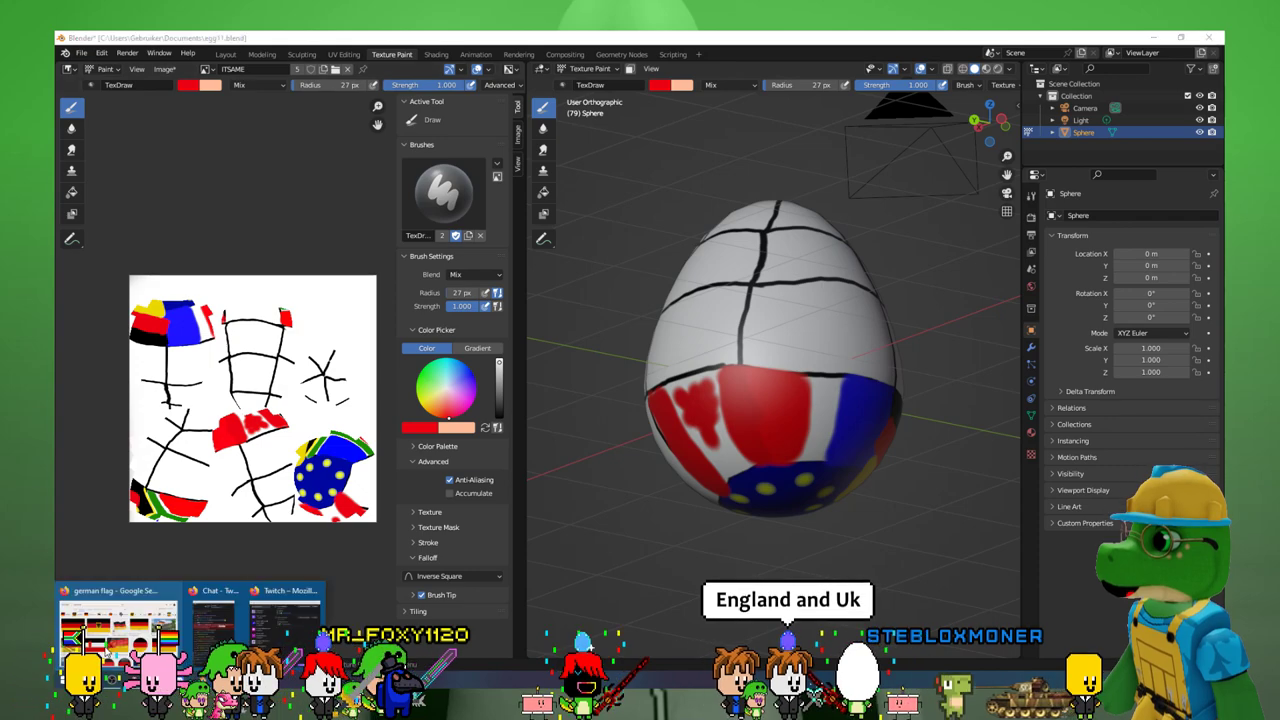
# Look up the Estonian flag in the browser and paint its blue, black and white bands in the remaining lowest-row panel.
pyautogui.click(106, 651)
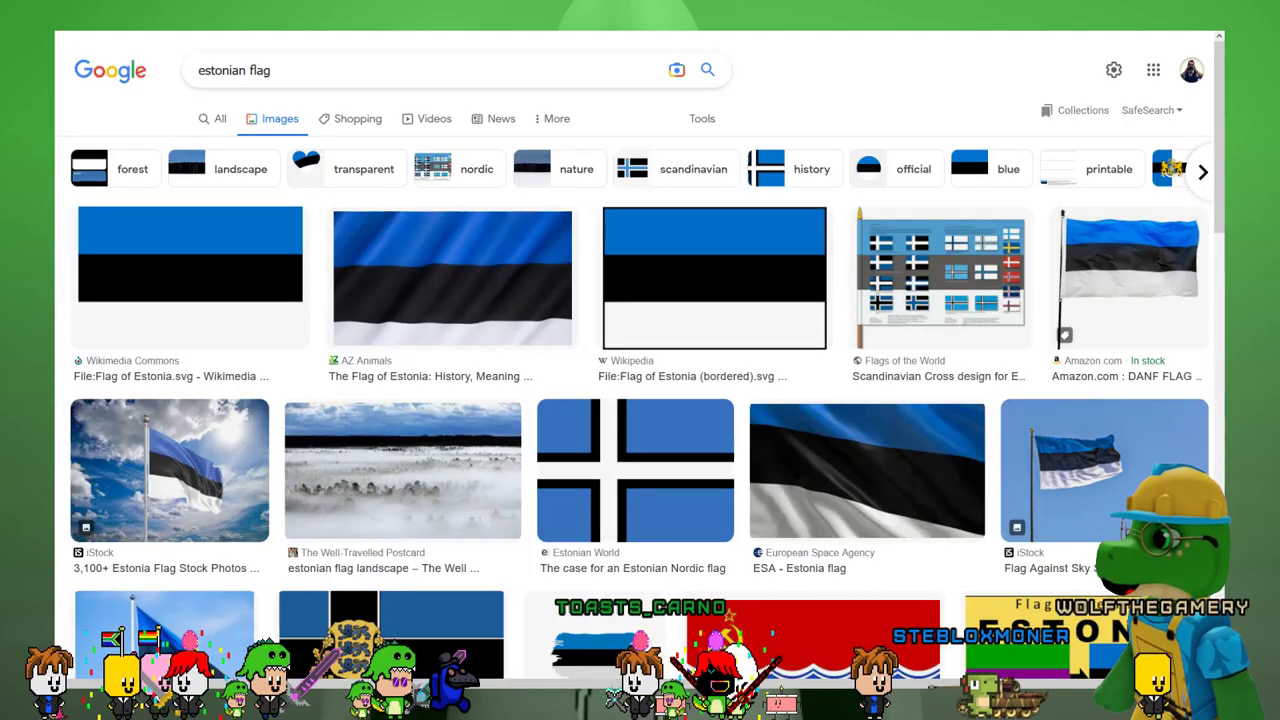
pyautogui.hotkey('alt', 'Tab')
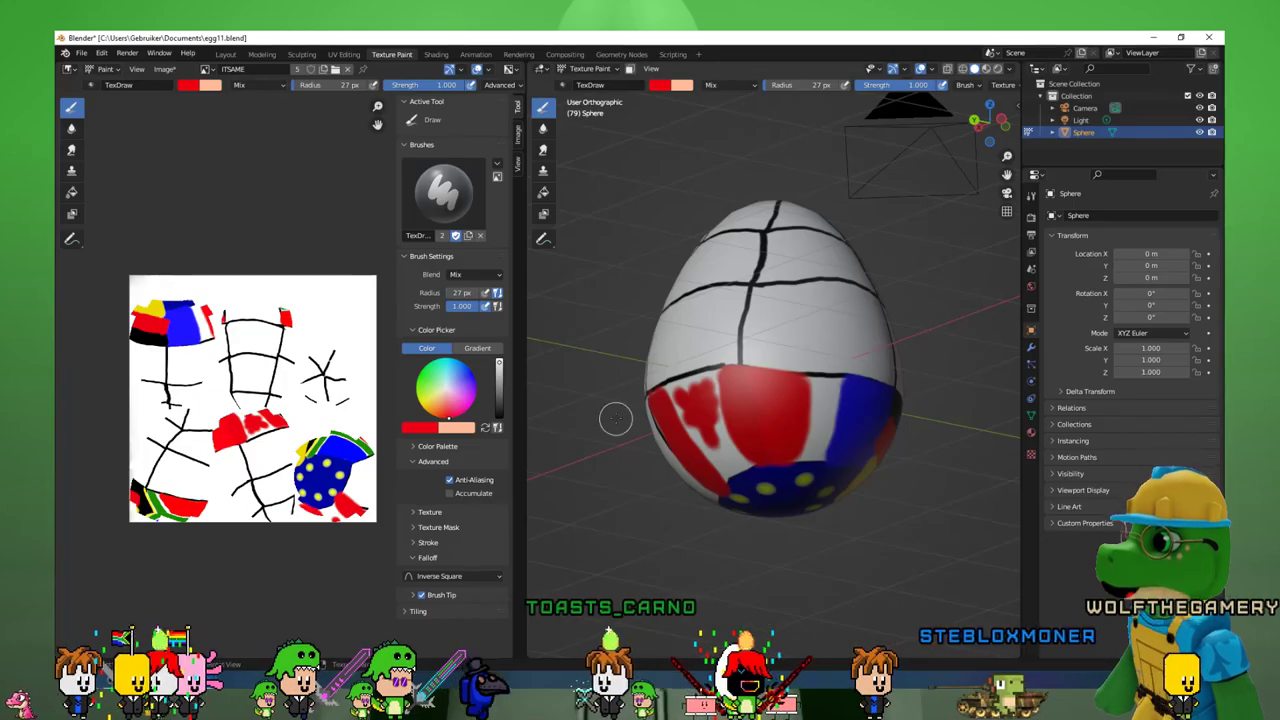
pyautogui.moveTo(626, 432); pyautogui.dragTo(676, 382, button='middle')
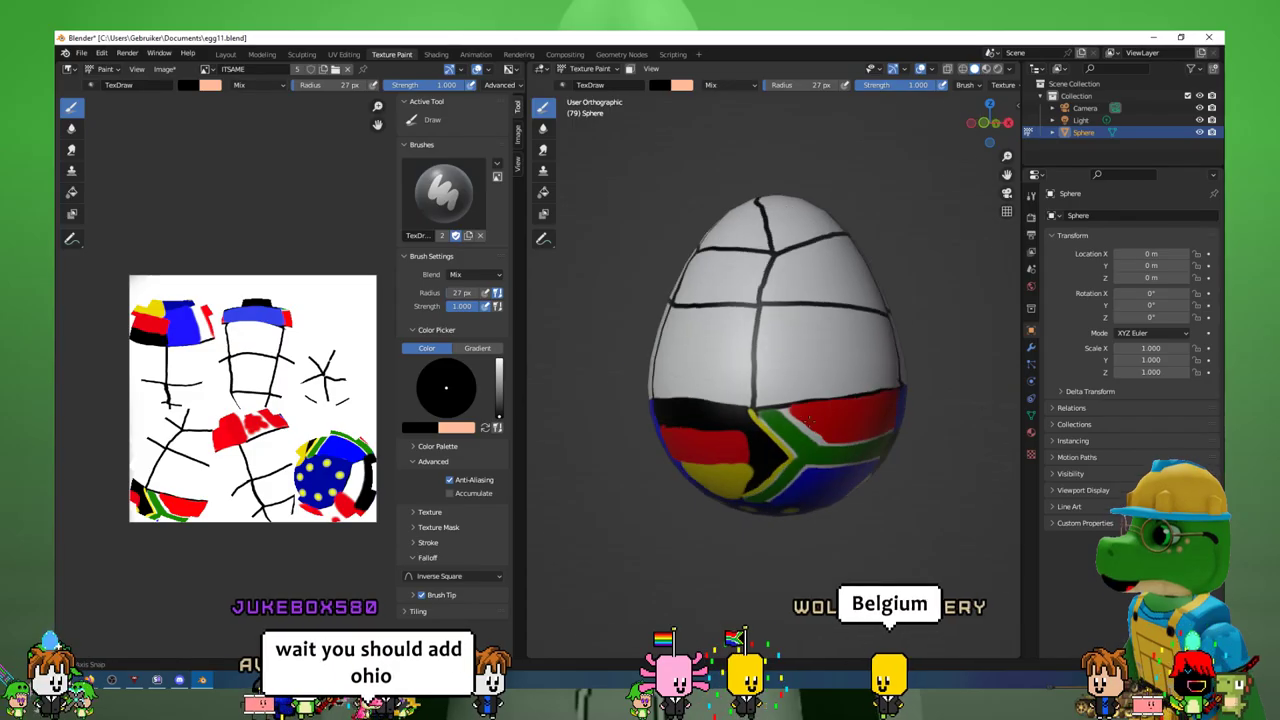
# Paint the Belgian flag in the panel above the French flag with vertical black, yellow and red bands.
pyautogui.moveTo(808, 424); pyautogui.dragTo(880, 422, button='middle')
pyautogui.moveTo(721, 455); pyautogui.dragTo(820, 460, button='middle')
pyautogui.scroll(1, 818, 463)
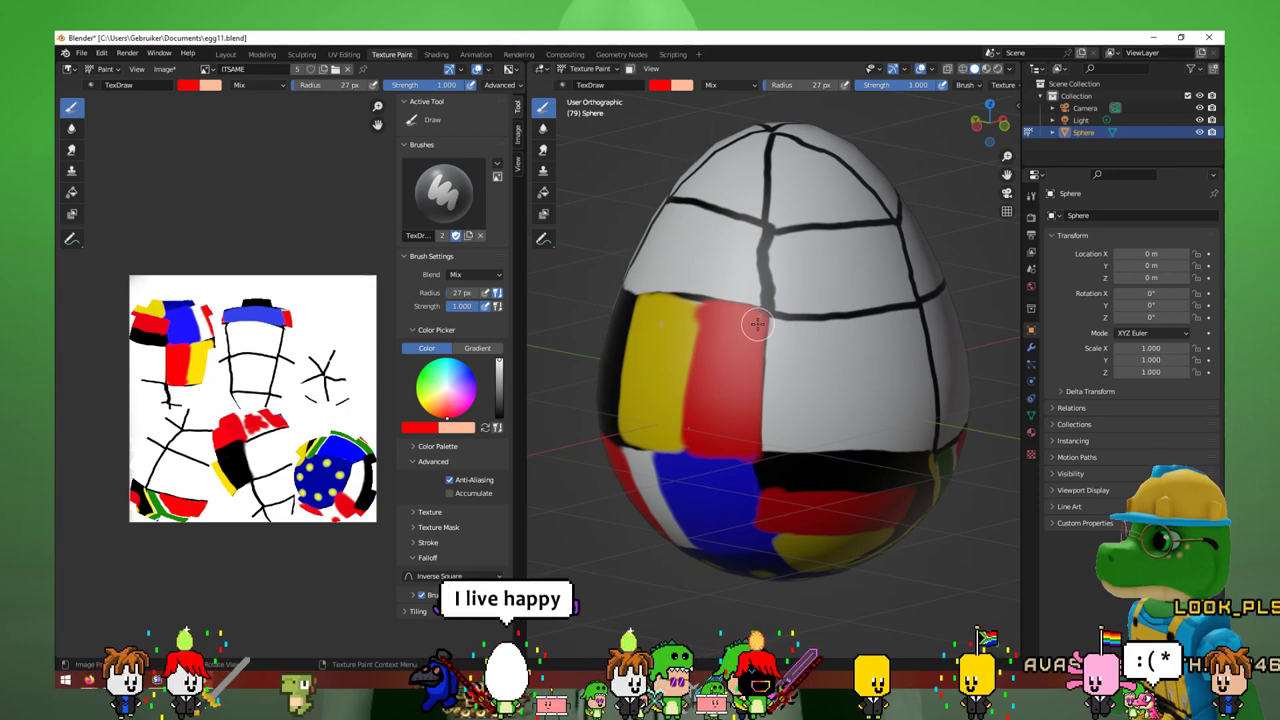
pyautogui.moveTo(751, 349)
pyautogui.mouseDown(button='middle')
pyautogui.moveTo(749, 363)
pyautogui.moveTo(776, 371)
pyautogui.mouseUp(button='middle')
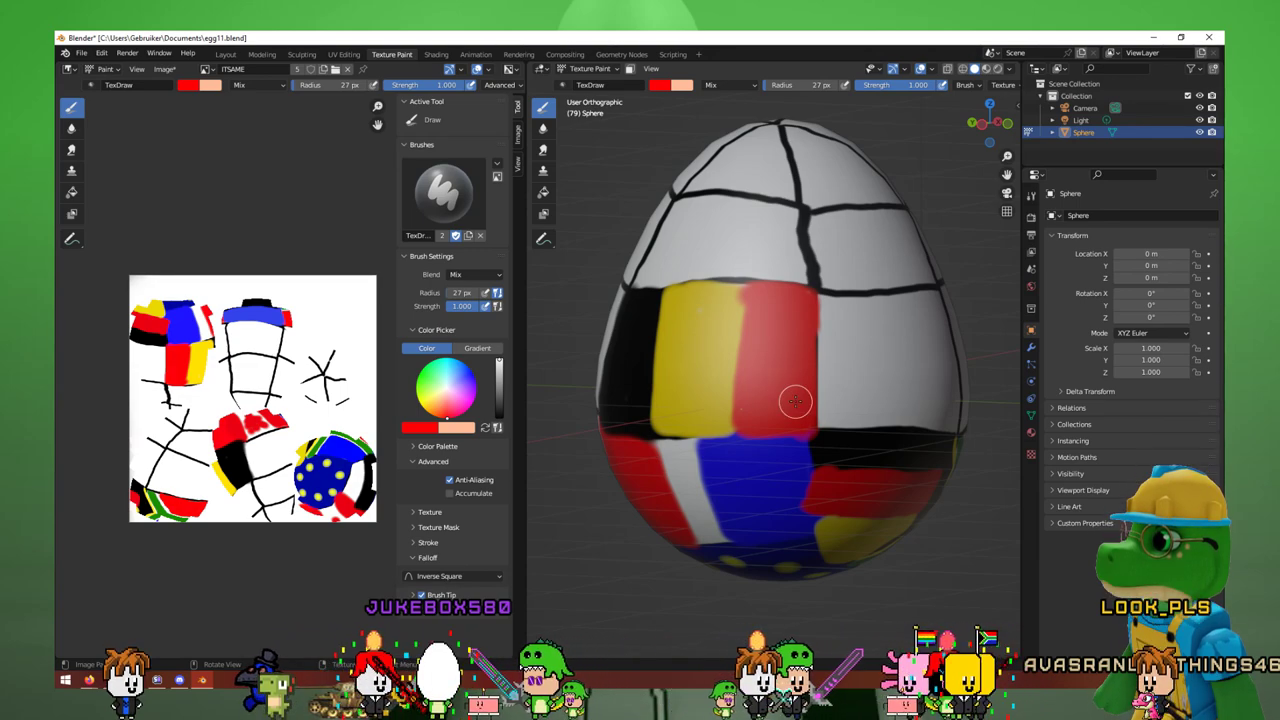
pyautogui.moveTo(795, 401)
pyautogui.mouseDown(button='middle')
pyautogui.moveTo(750, 380)
pyautogui.moveTo(786, 390)
pyautogui.mouseUp(button='middle')
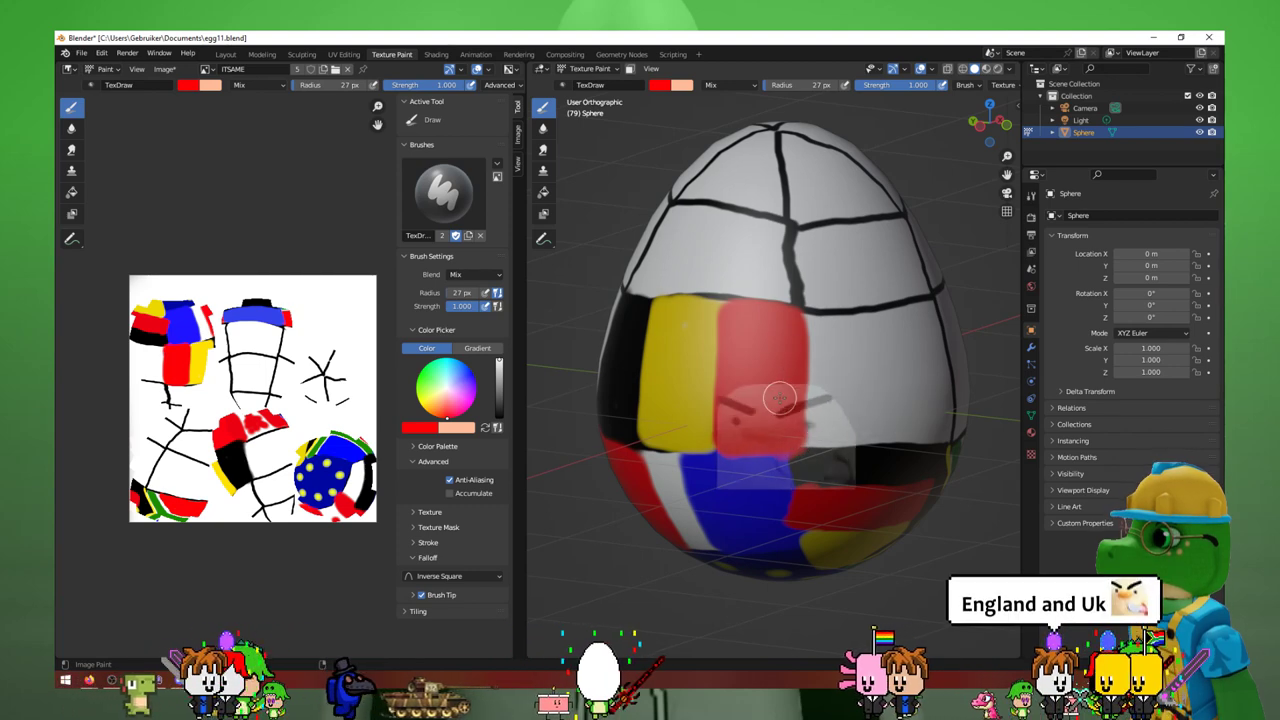
# Paint white diagonal bands across the blue UK flag panel above the South African flag, and switch the brush colour to red.
pyautogui.moveTo(720, 445); pyautogui.dragTo(794, 429, button='middle')
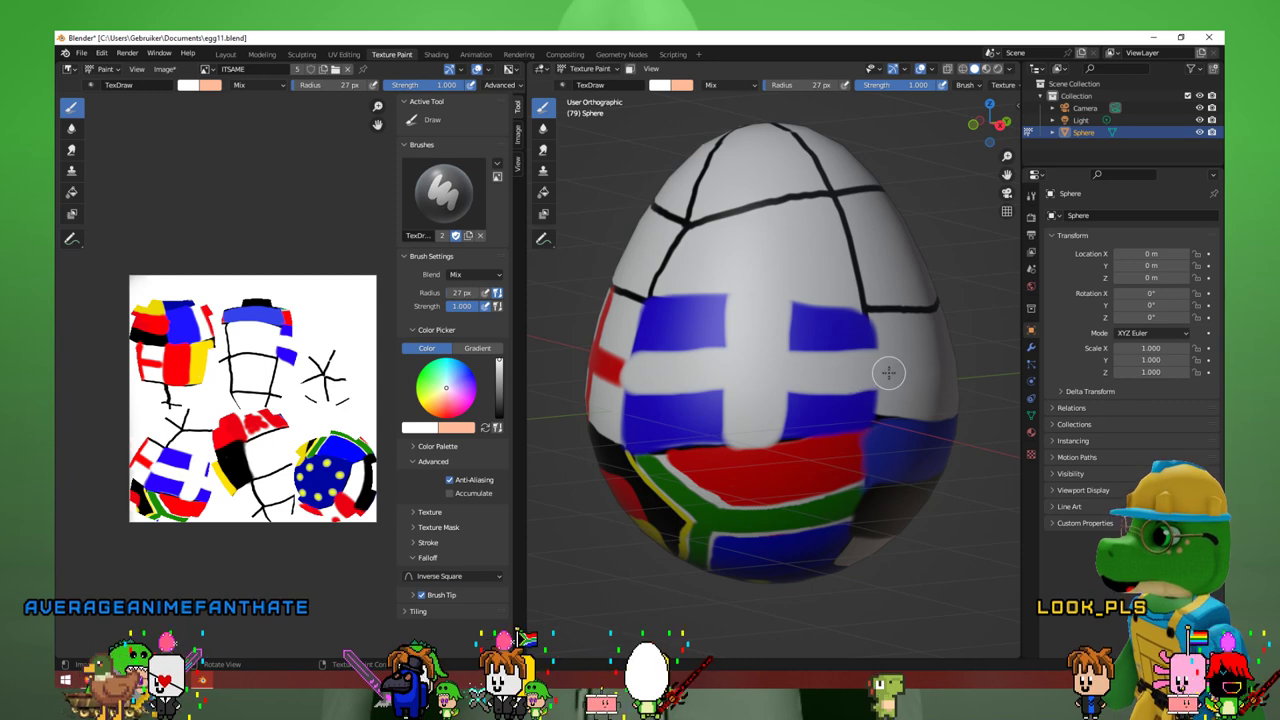
pyautogui.moveTo(636, 340)
pyautogui.mouseDown()
pyautogui.moveTo(804, 372)
pyautogui.moveTo(866, 418)
pyautogui.mouseUp()
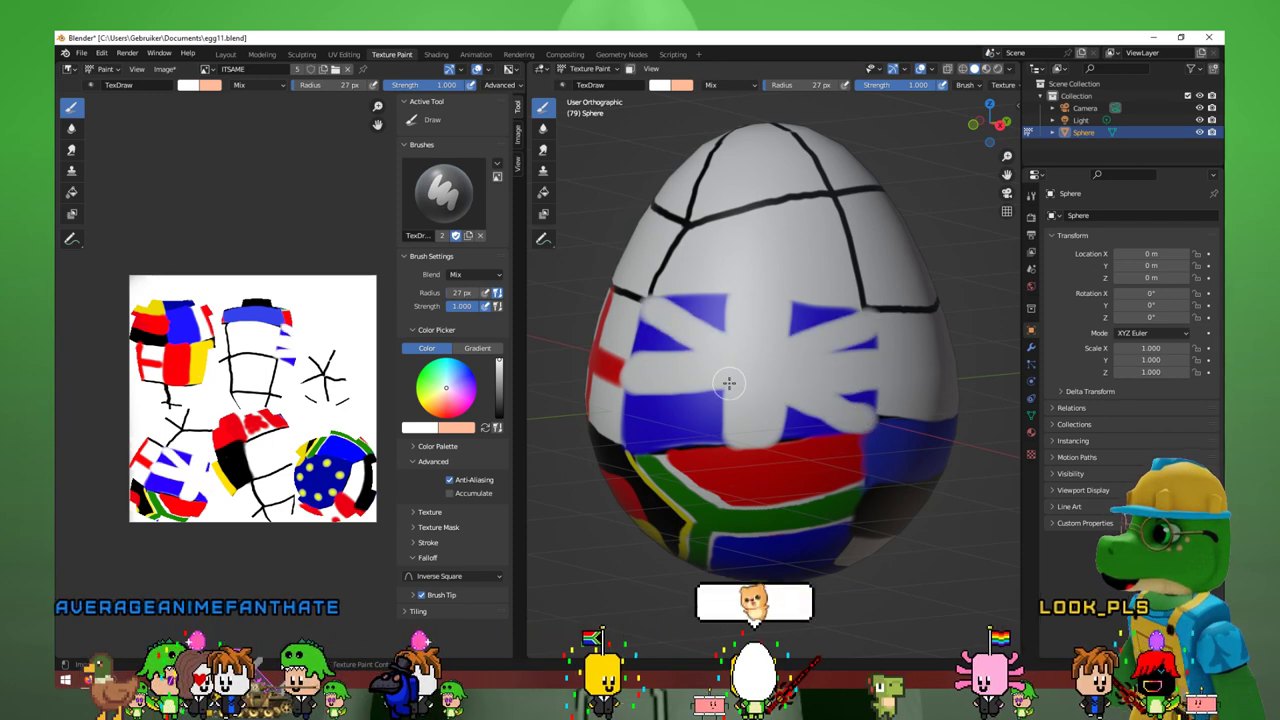
pyautogui.moveTo(729, 383); pyautogui.dragTo(633, 446)
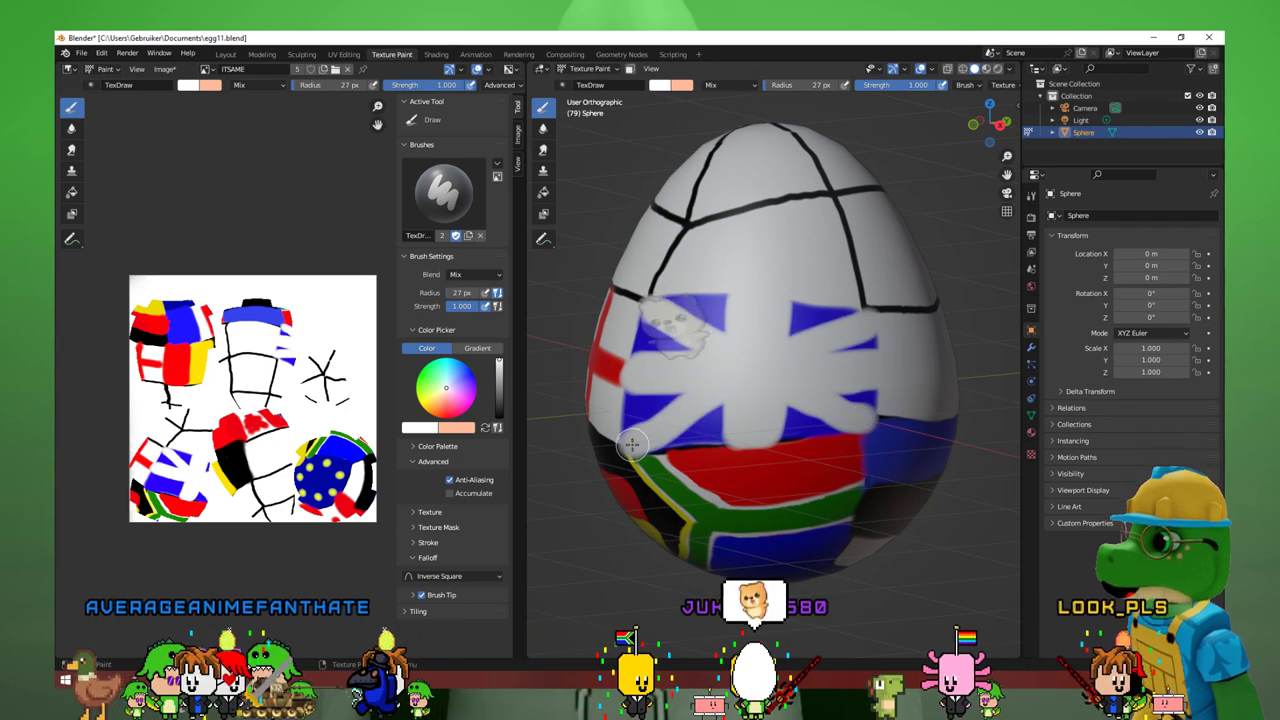
pyautogui.click(450, 400)
# Try a red diagonal band on the UK flag with a 25 px brush, and undo it.
pyautogui.rightClick(752, 366)
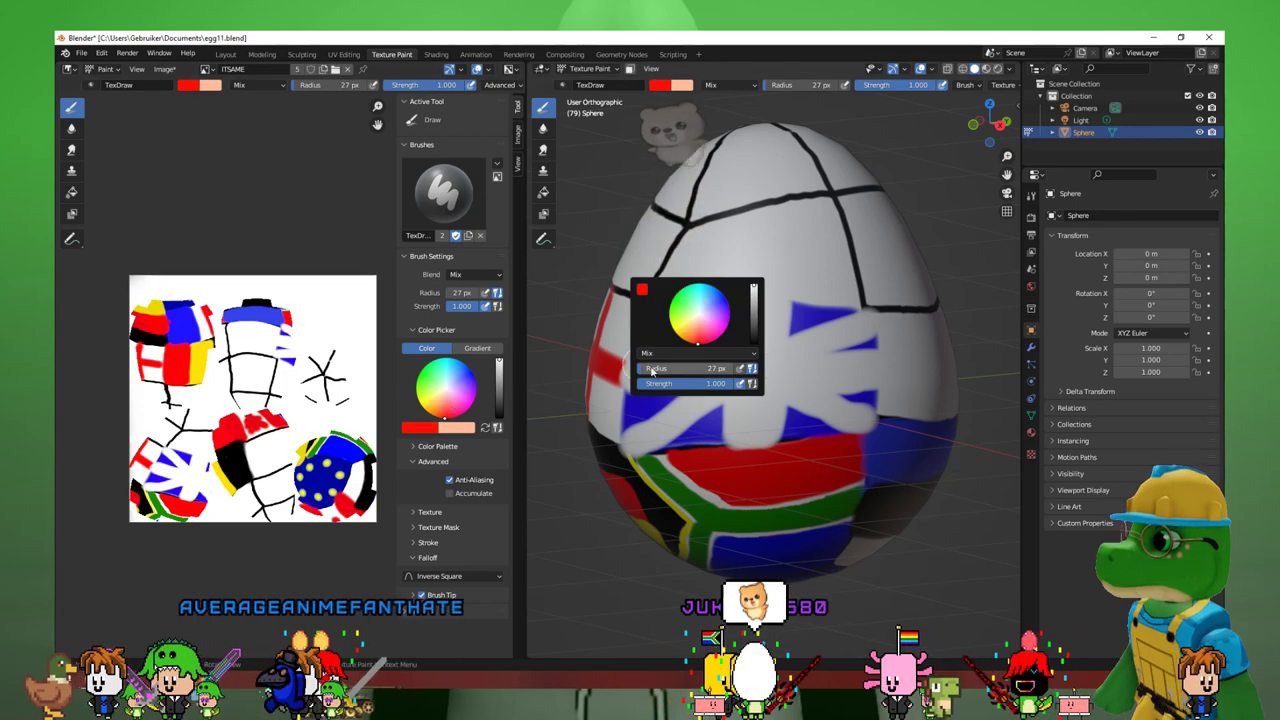
pyautogui.moveTo(652, 370); pyautogui.dragTo(614, 370)
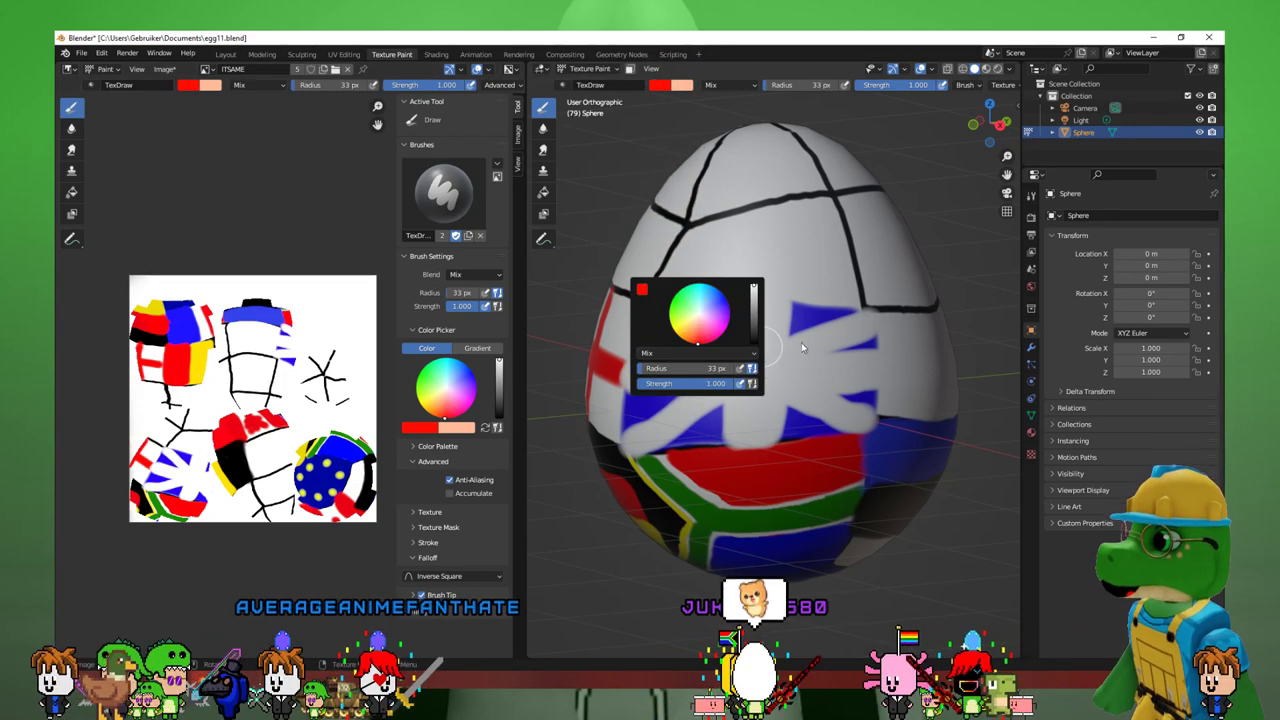
pyautogui.rightClick(752, 360)
pyautogui.doubleClick(700, 358)
pyautogui.write('25')
pyautogui.press('Return')
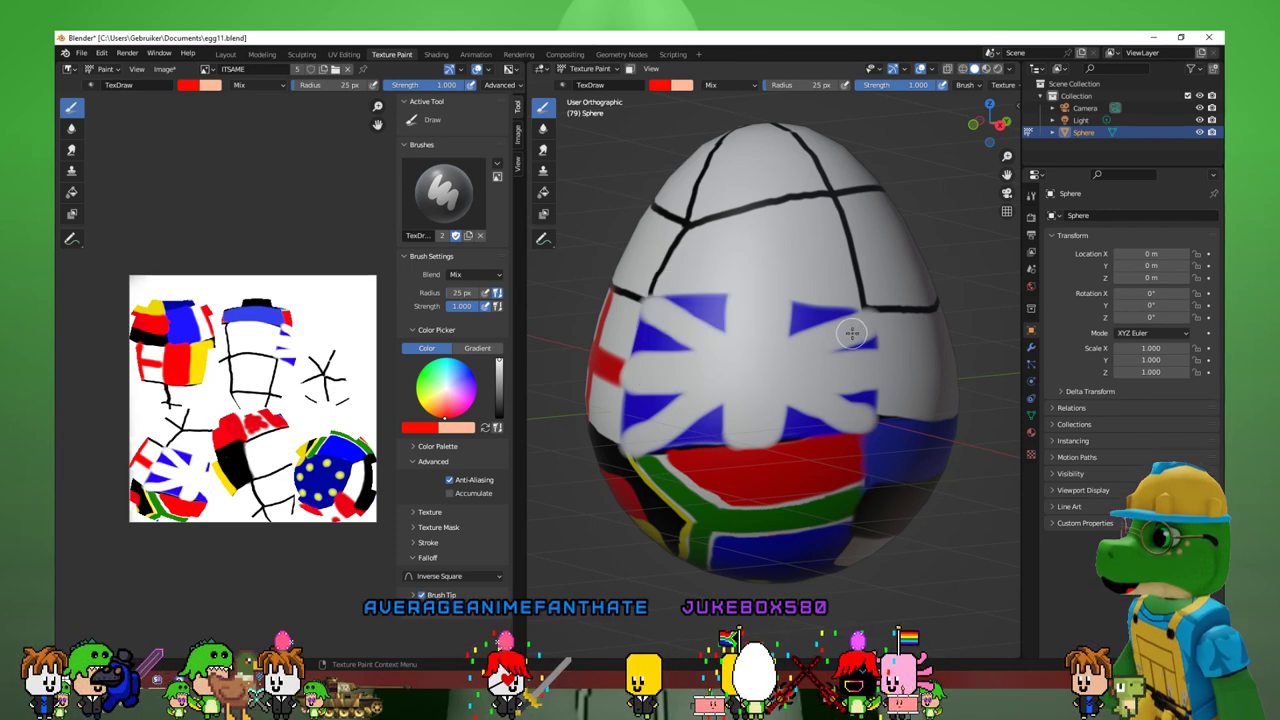
pyautogui.moveTo(867, 318); pyautogui.dragTo(792, 346)
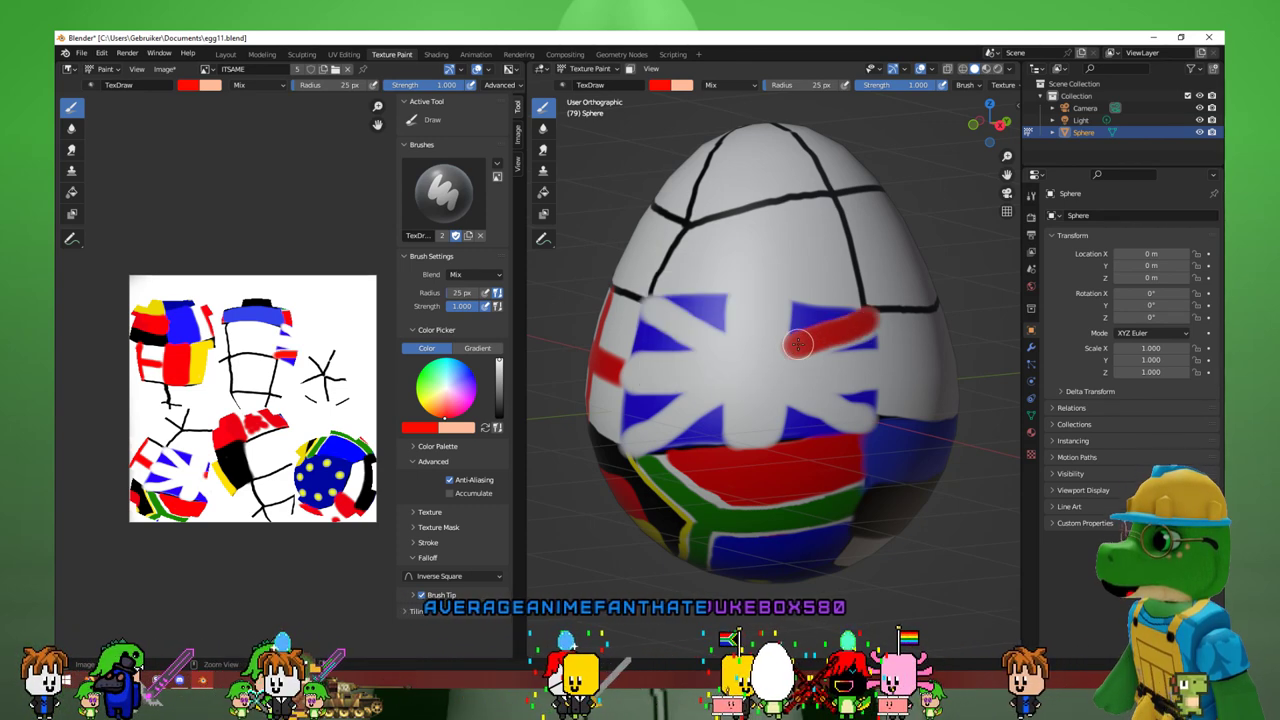
pyautogui.hotkey('ctrl', 'z')
# Paint the red diagonals and central cross of the UK flag with the brush radius set to 20 px.
pyautogui.rightClick(776, 368)
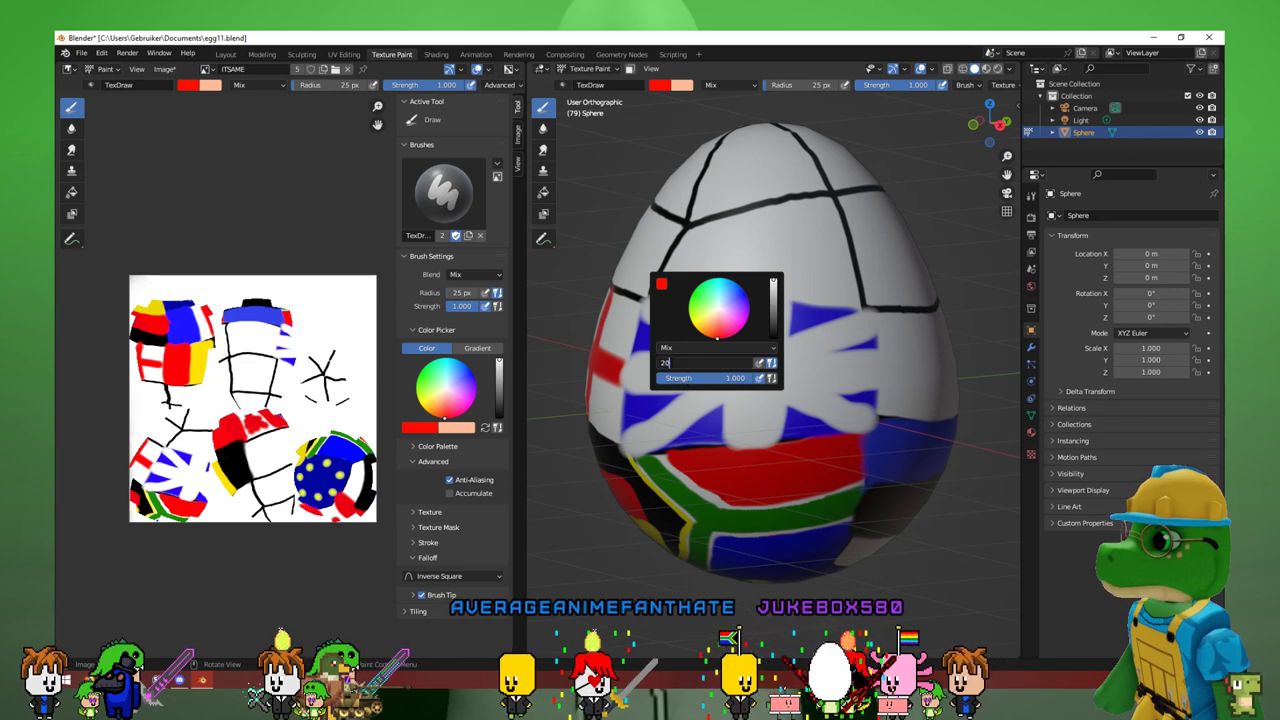
pyautogui.press('Return')
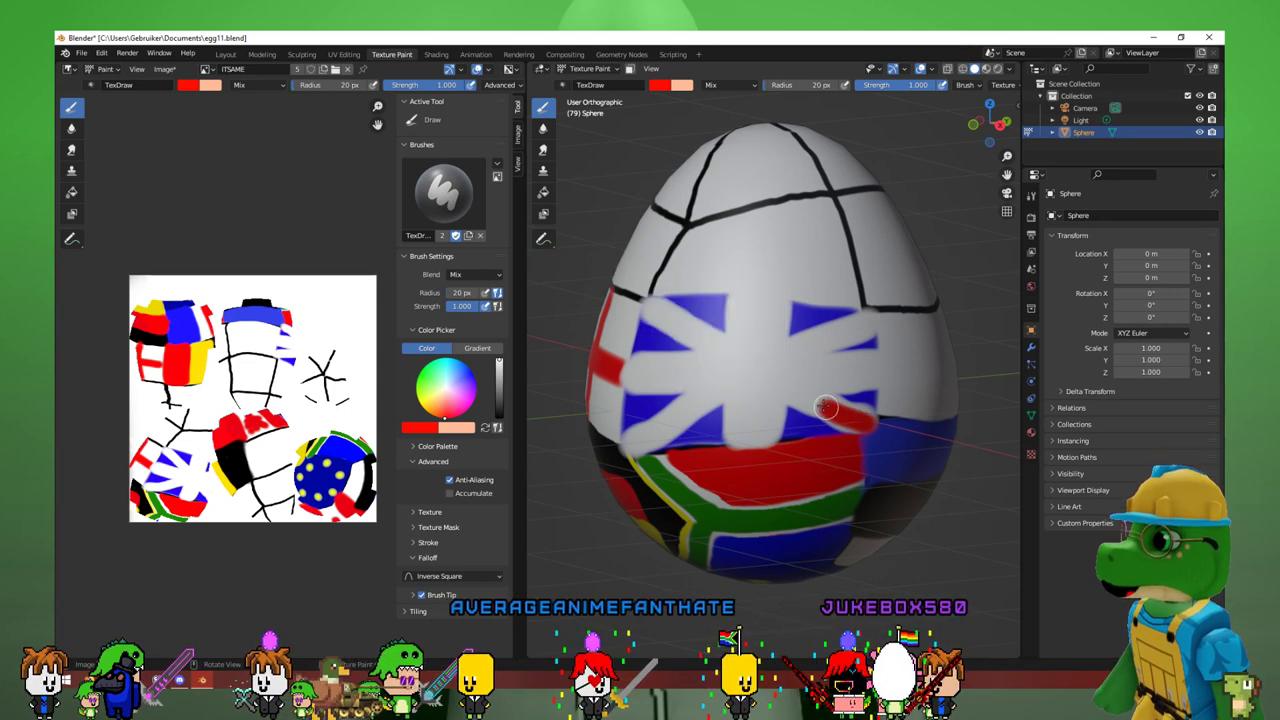
pyautogui.moveTo(822, 405); pyautogui.dragTo(655, 315)
pyautogui.moveTo(618, 448)
pyautogui.mouseDown()
pyautogui.moveTo(690, 400)
pyautogui.moveTo(853, 329)
pyautogui.moveTo(750, 373)
pyautogui.moveTo(628, 378)
pyautogui.mouseUp()
pyautogui.moveTo(756, 444)
pyautogui.mouseDown()
pyautogui.moveTo(766, 302)
pyautogui.moveTo(745, 445)
pyautogui.mouseUp()
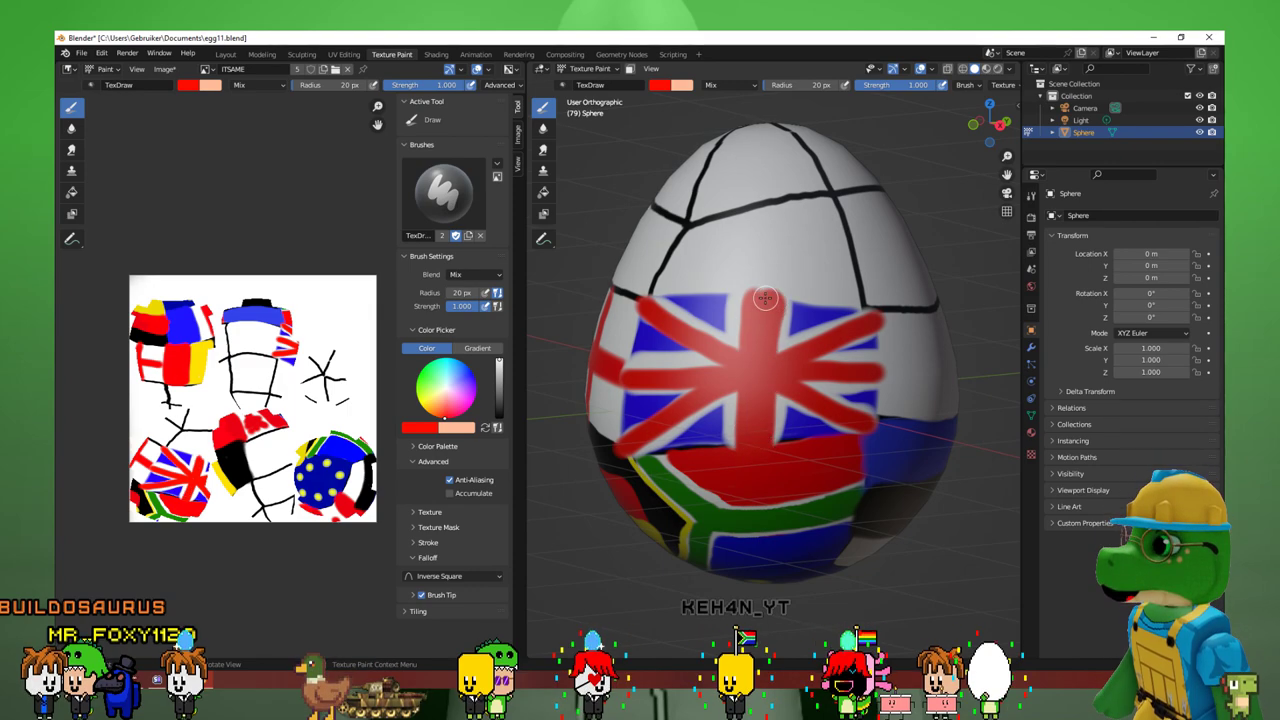
# Examine the UK and England flags and their borders with the neighbouring panels from several angles.
pyautogui.moveTo(765, 527); pyautogui.dragTo(790, 418, button='middle')
pyautogui.scroll(2, 679, 511)
pyautogui.press('s')
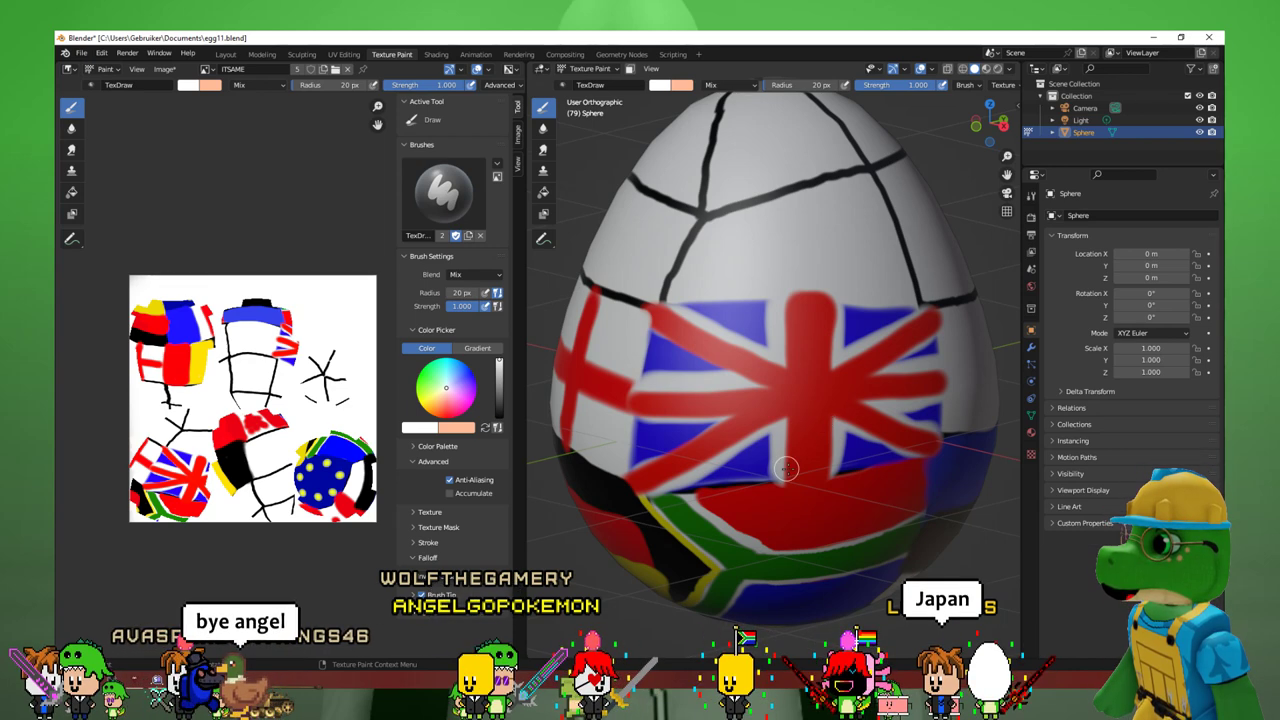
pyautogui.moveTo(790, 469); pyautogui.dragTo(701, 409, button='middle')
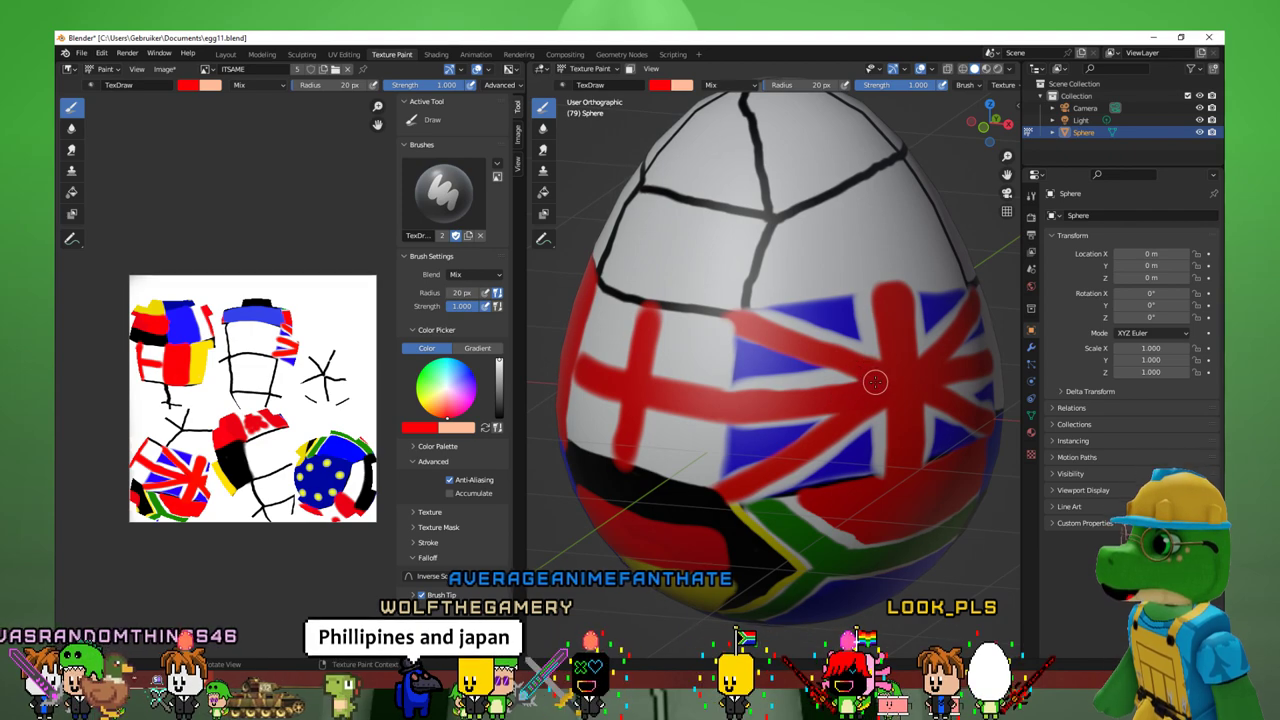
pyautogui.moveTo(868, 380); pyautogui.dragTo(818, 455, button='middle')
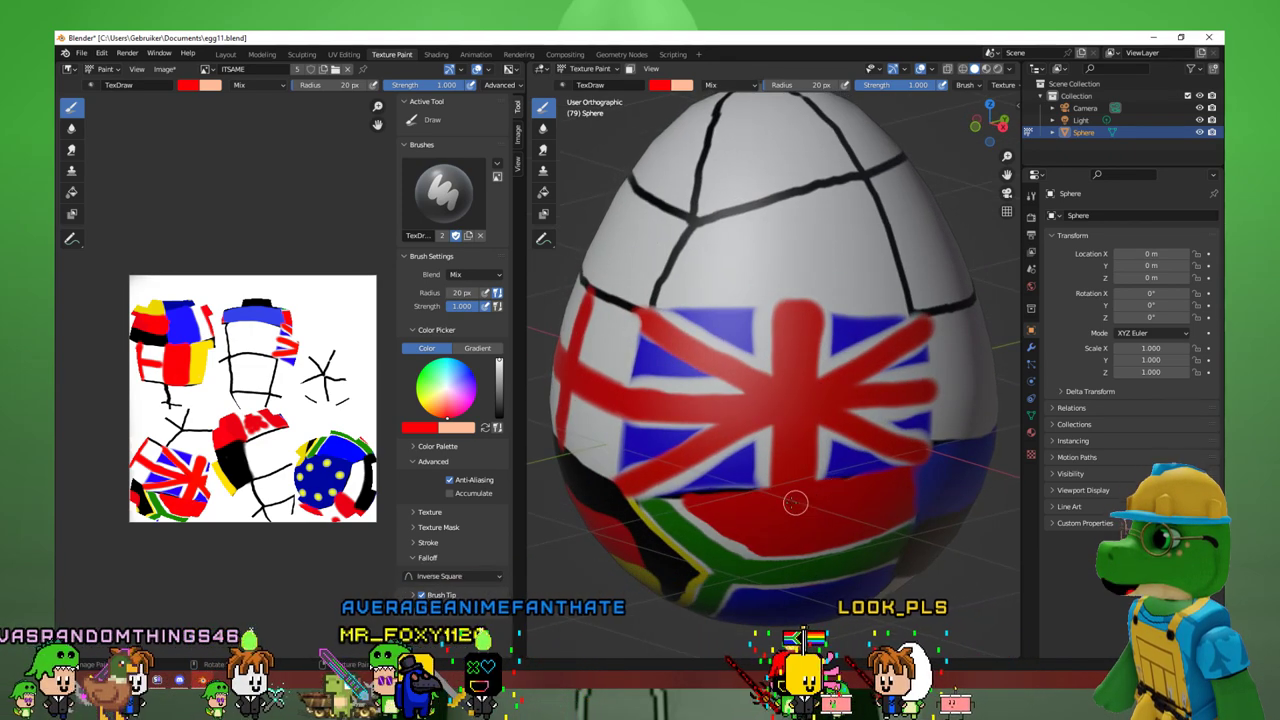
pyautogui.moveTo(836, 518)
pyautogui.mouseDown(button='middle')
pyautogui.moveTo(783, 514)
pyautogui.moveTo(854, 531)
pyautogui.mouseUp(button='middle')
pyautogui.scroll(-1, 785, 513)
pyautogui.scroll(2, 797, 511)
pyautogui.scroll(-2, 850, 530)
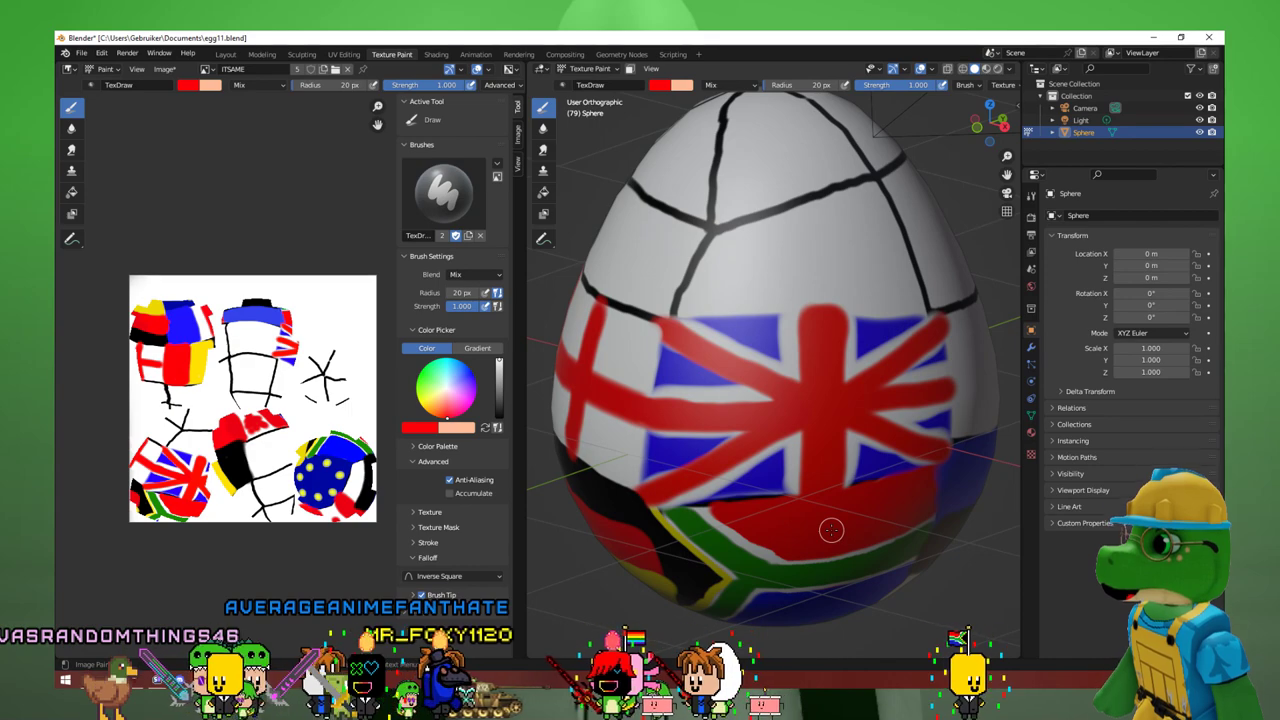
# Paint the Japanese flag's red circle in the white panel above the Estonian flag.
pyautogui.moveTo(831, 530); pyautogui.dragTo(804, 463, button='middle')
pyautogui.moveTo(774, 411); pyautogui.dragTo(786, 443, button='middle')
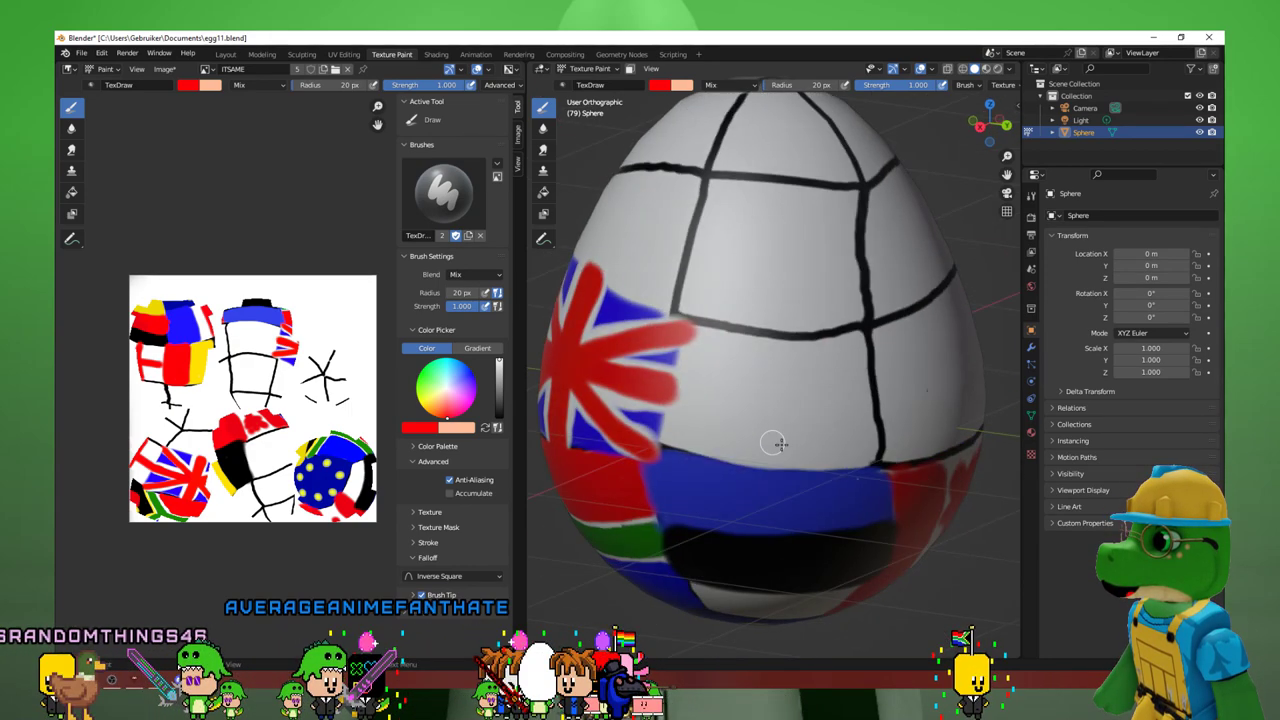
pyautogui.click(783, 393)
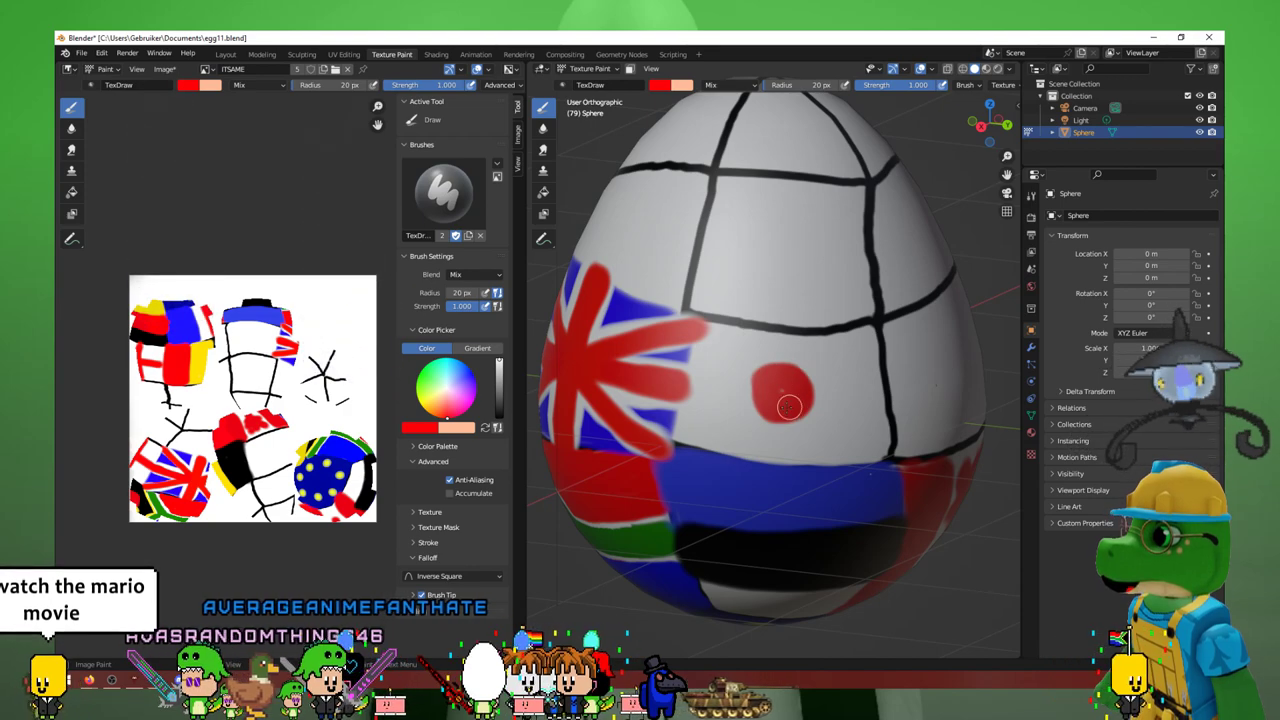
# Search Google Images for the Philippines flag as reference for the blank panel above the Canadian flag, and return to Blender.
pyautogui.moveTo(771, 373); pyautogui.dragTo(667, 370, button='middle')
pyautogui.hotkey('alt', 'Tab')
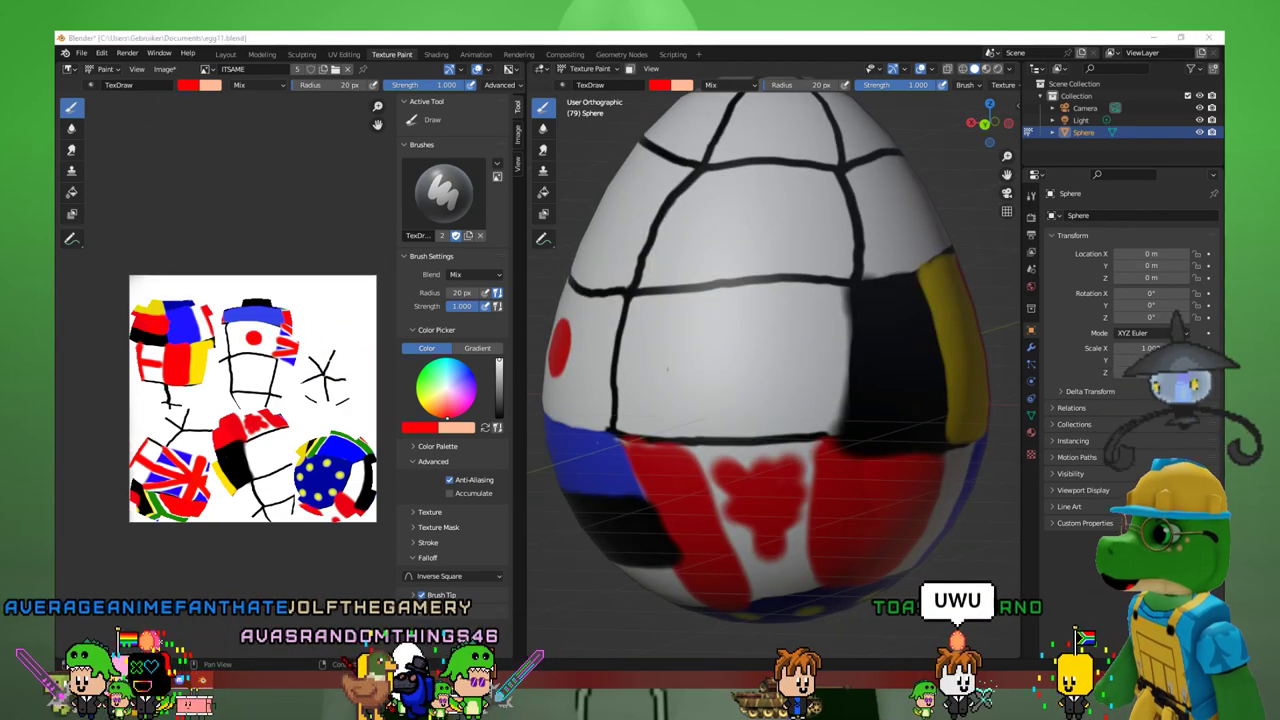
pyautogui.moveTo(229, 70); pyautogui.dragTo(197, 70)
pyautogui.hotkey('ctrl', 'a')
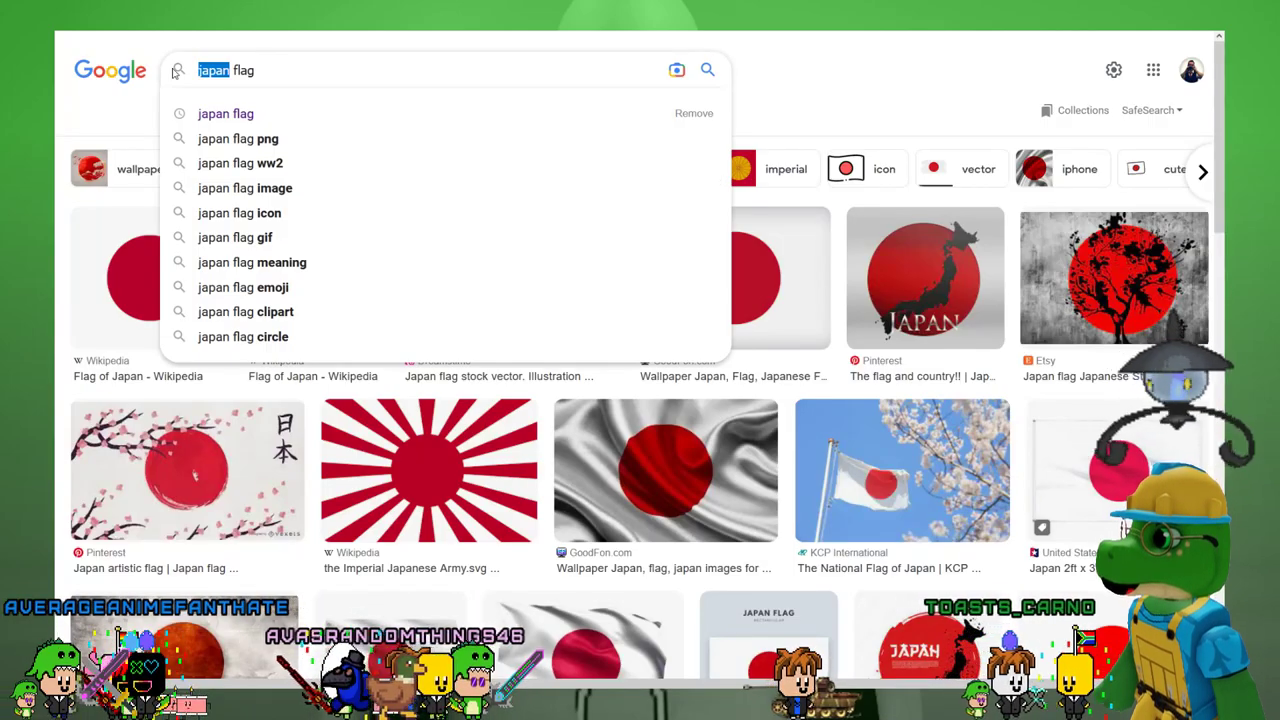
pyautogui.write('philippines flag')
pyautogui.press('Return')
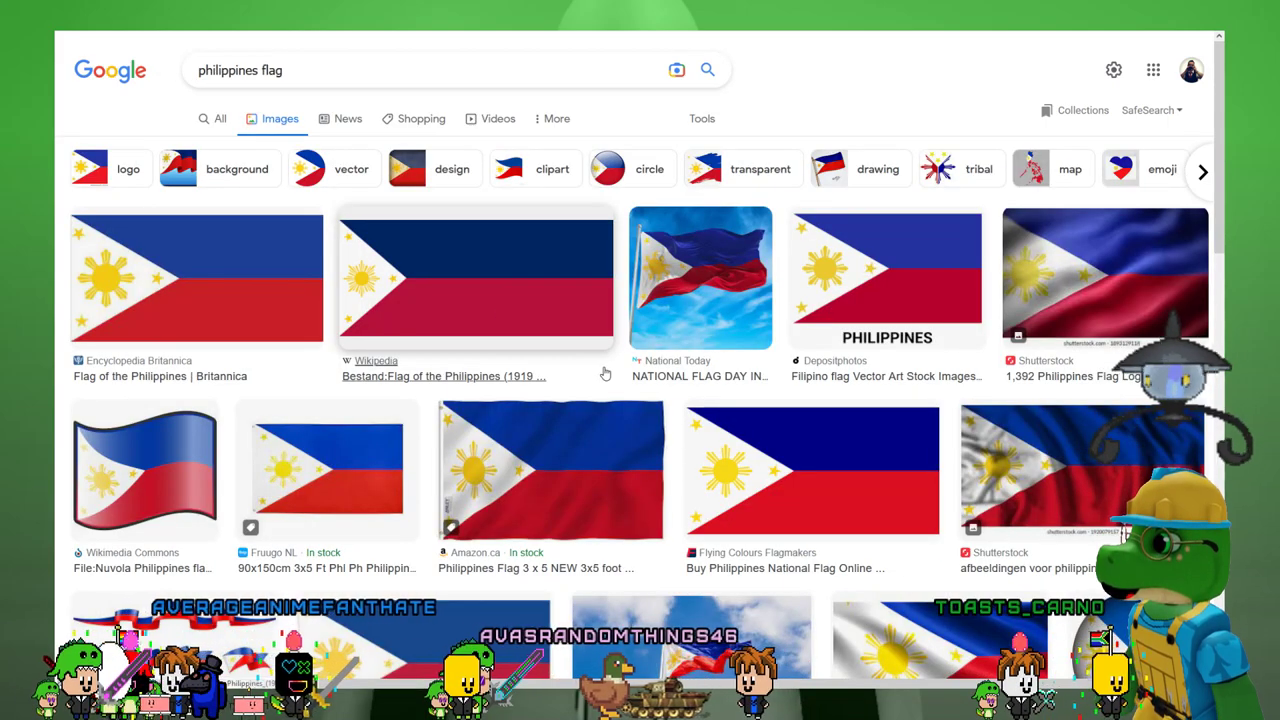
pyautogui.hotkey('alt', 'Tab')
pyautogui.moveTo(880, 442); pyautogui.dragTo(831, 360, button='middle')
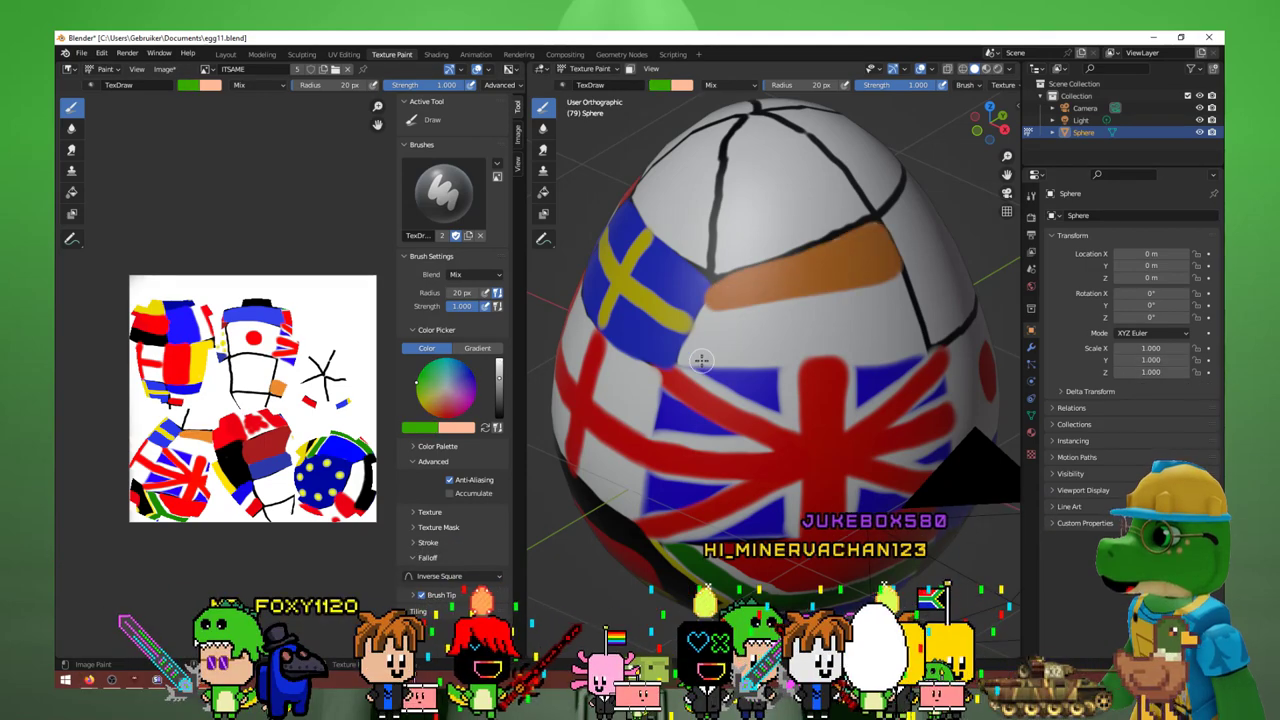
# Paint the green lower band of the Indian flag above the UK flag, and pick a blue brush colour for its central emblem.
pyautogui.moveTo(680, 358); pyautogui.dragTo(904, 343)
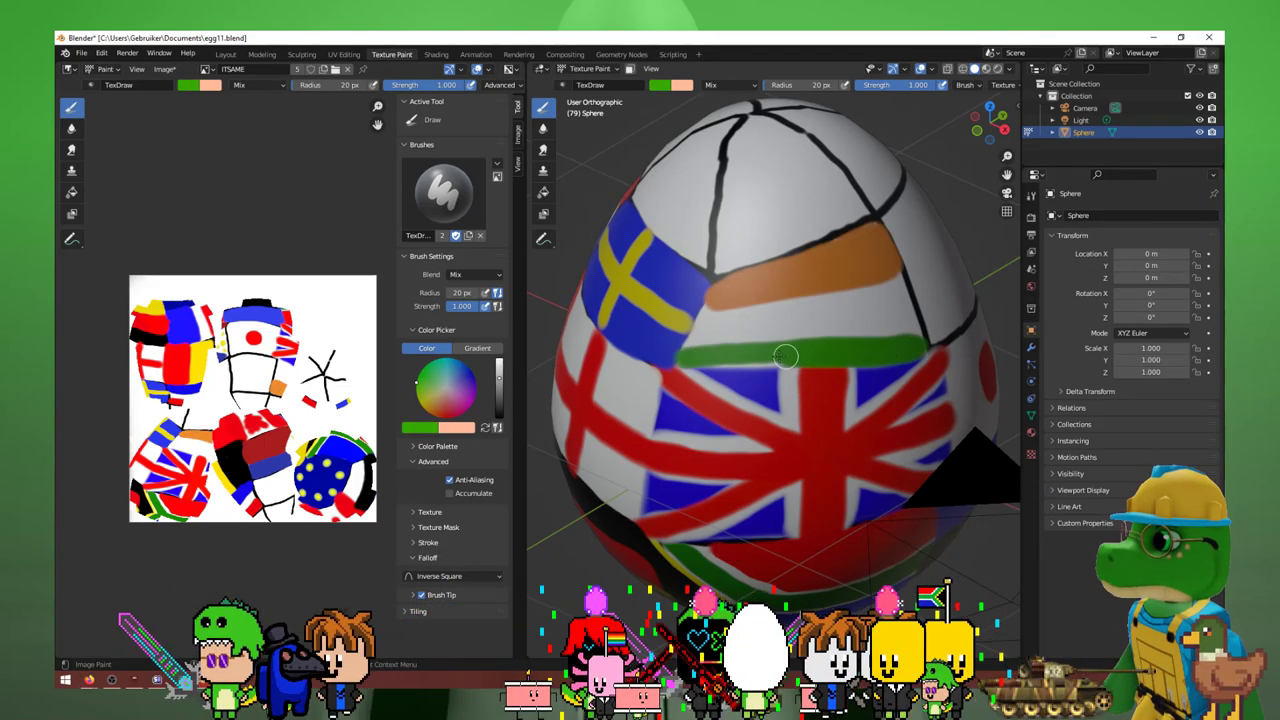
pyautogui.moveTo(687, 356); pyautogui.dragTo(792, 342)
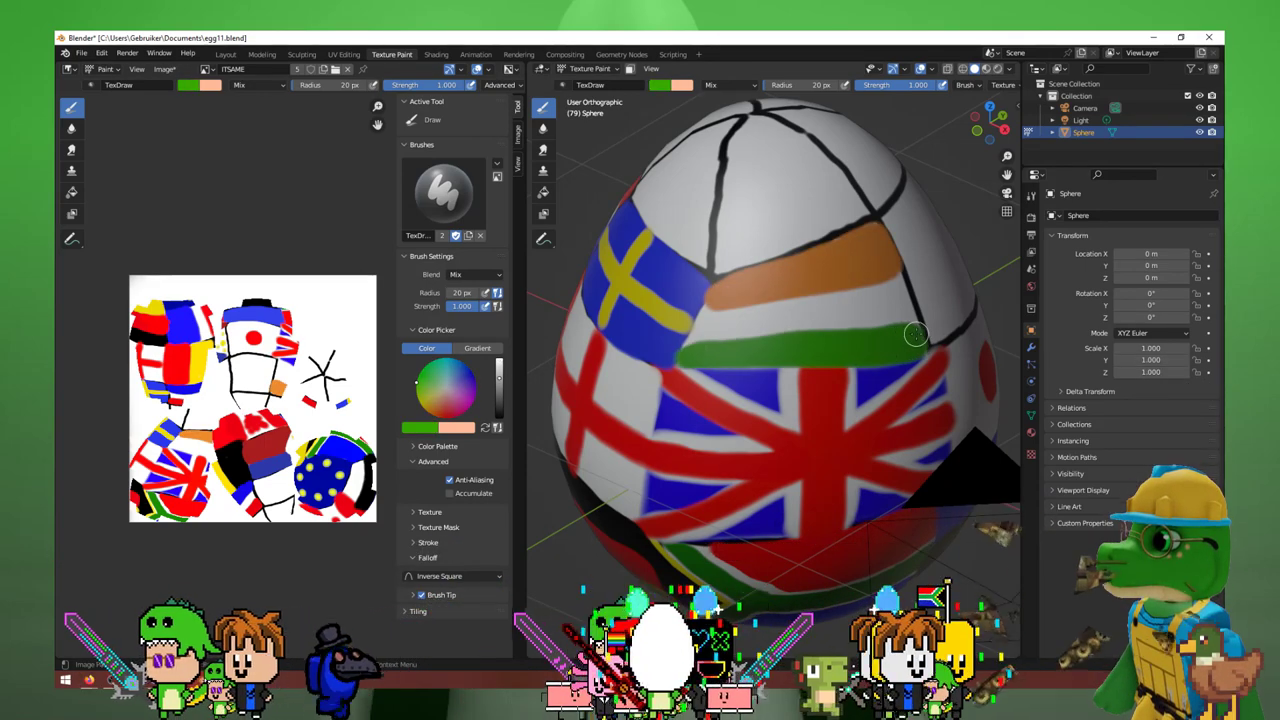
pyautogui.click(462, 383)
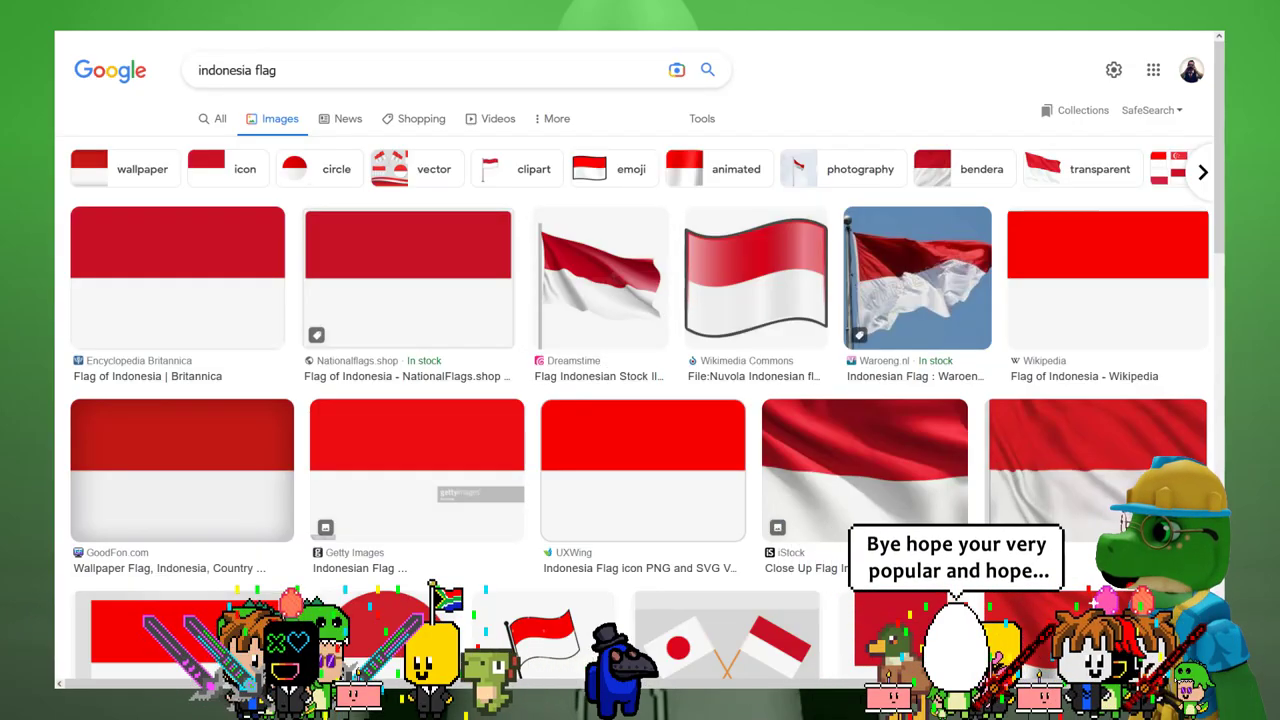
# Return to Blender and paint the Turkish flag's white crescent in the red panel above the Philippine flag.
pyautogui.hotkey('alt', 'Tab')
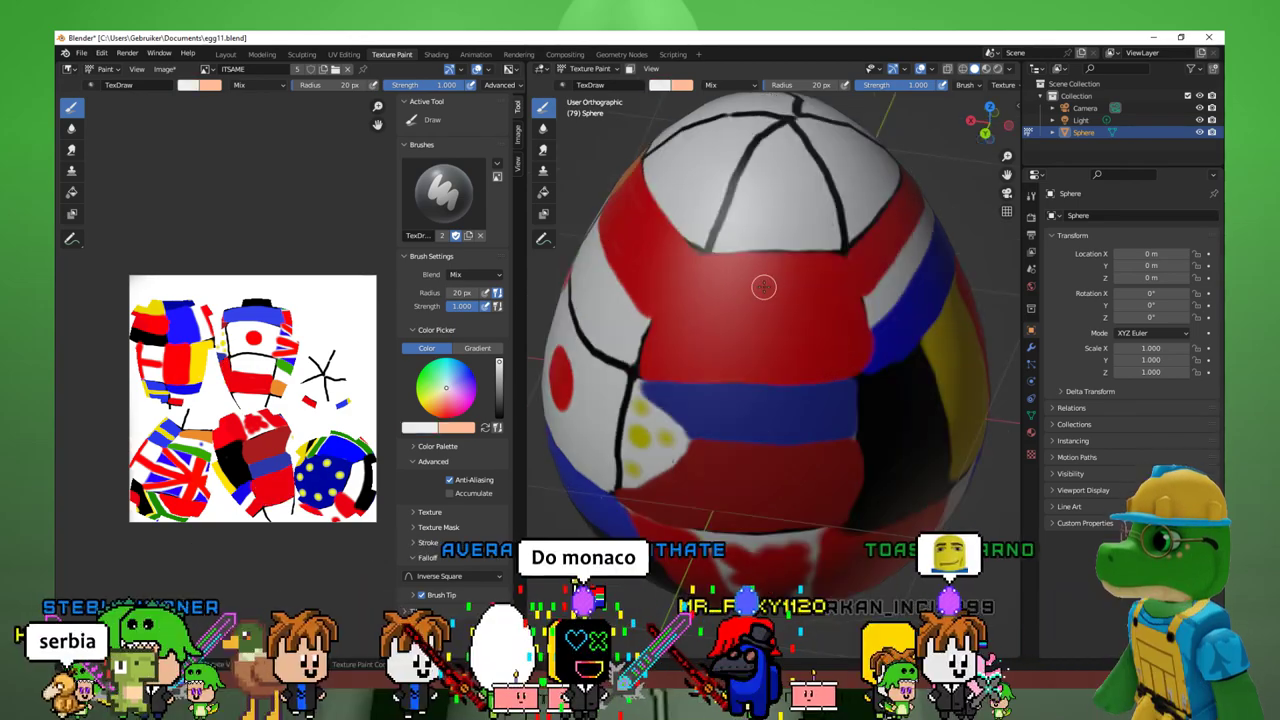
pyautogui.moveTo(764, 286)
pyautogui.mouseDown()
pyautogui.moveTo(700, 347)
pyautogui.moveTo(776, 360)
pyautogui.mouseUp()
pyautogui.moveTo(788, 304)
pyautogui.mouseDown()
pyautogui.moveTo(788, 325)
pyautogui.moveTo(785, 315)
pyautogui.mouseUp()
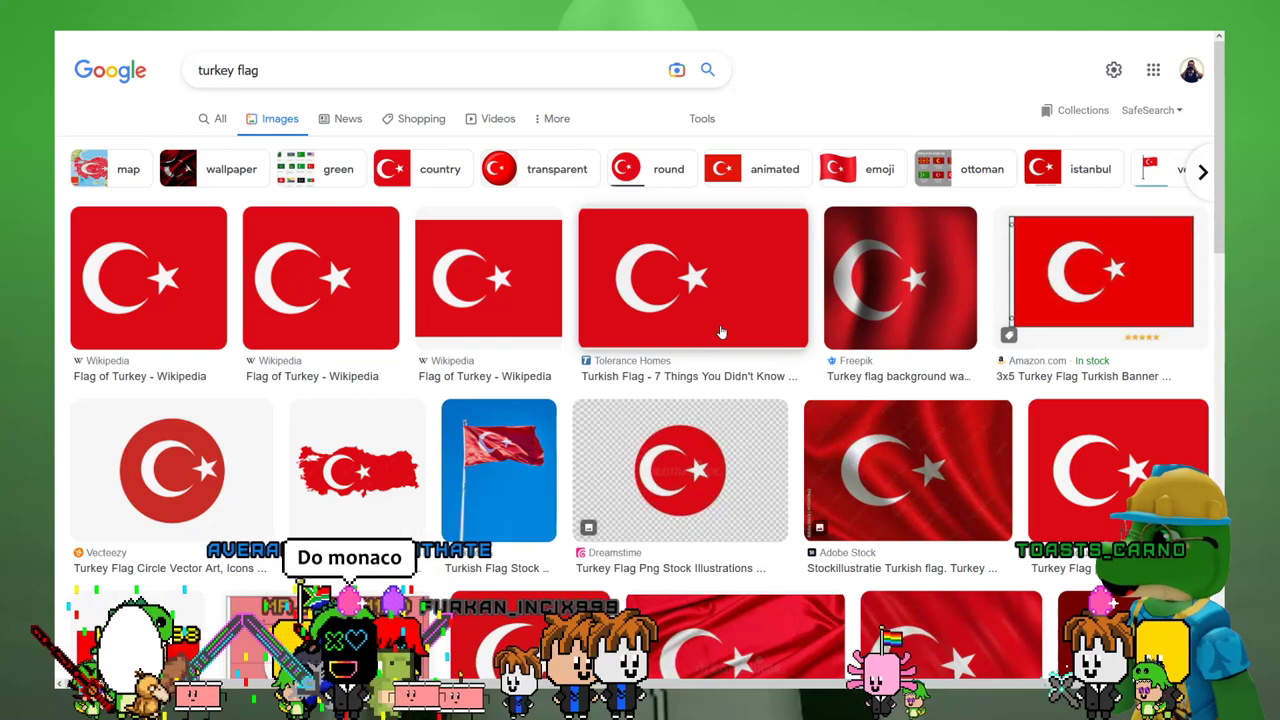
# Search Google Images for the Monaco flag and view the image comparing it with the Indonesian flag.
pyautogui.doubleClick(206, 70)
pyautogui.write('monaco')
pyautogui.press('Return')
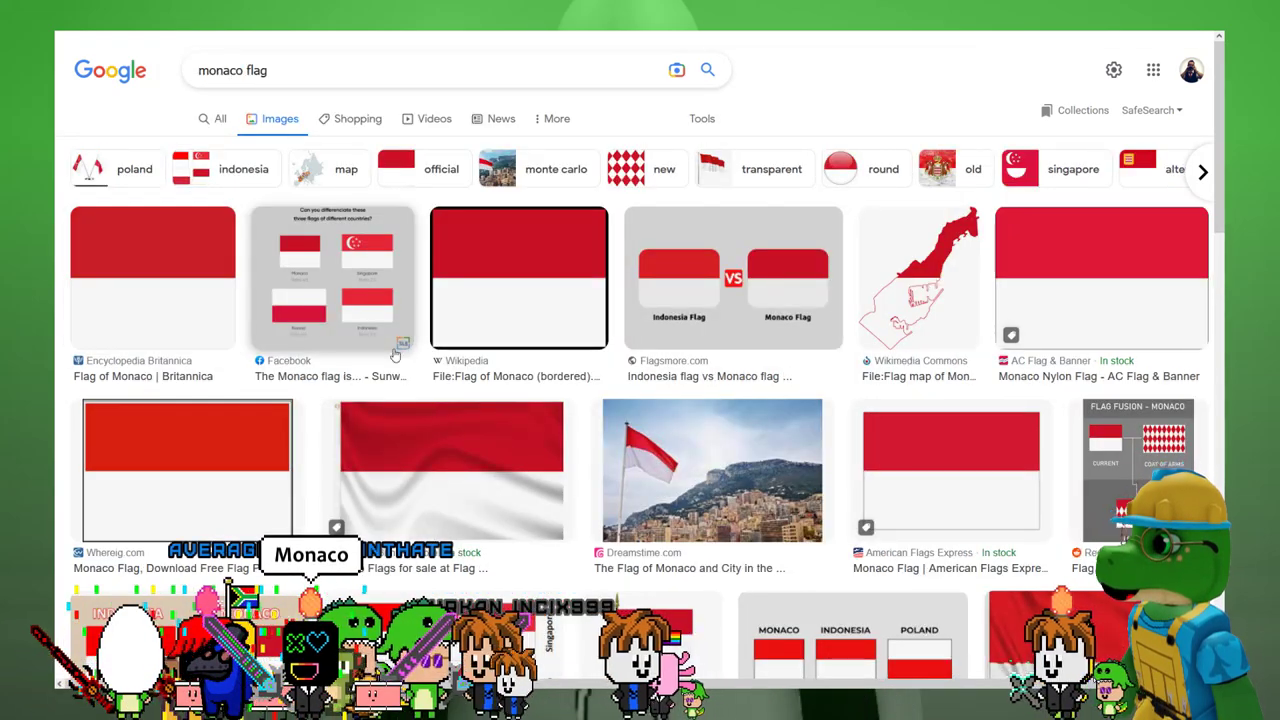
pyautogui.click(729, 278)
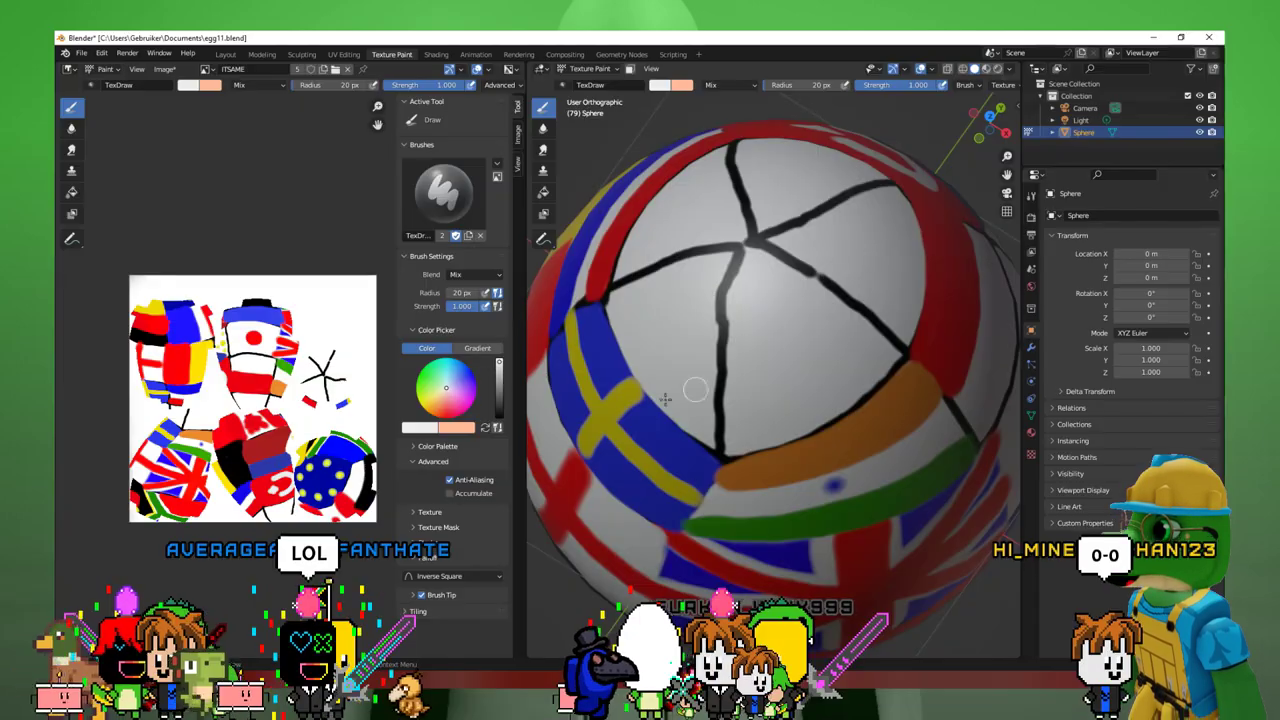
# Look up the Korean flag in the browser and paint its black corner bars in a blank top panel with a 10 px brush.
pyautogui.moveTo(700, 400)
pyautogui.mouseDown(button='middle')
pyautogui.moveTo(641, 425)
pyautogui.moveTo(673, 441)
pyautogui.moveTo(732, 413)
pyautogui.mouseUp(button='middle')
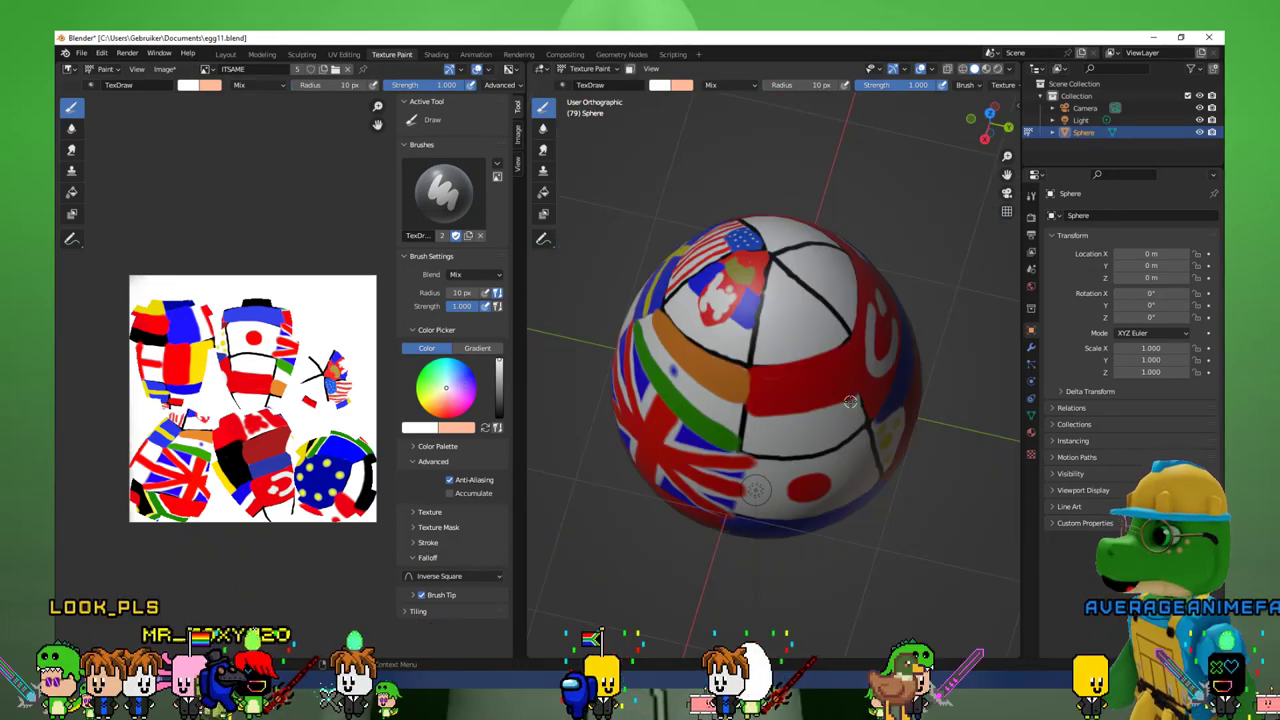
pyautogui.moveTo(880, 403); pyautogui.dragTo(866, 394, button='middle')
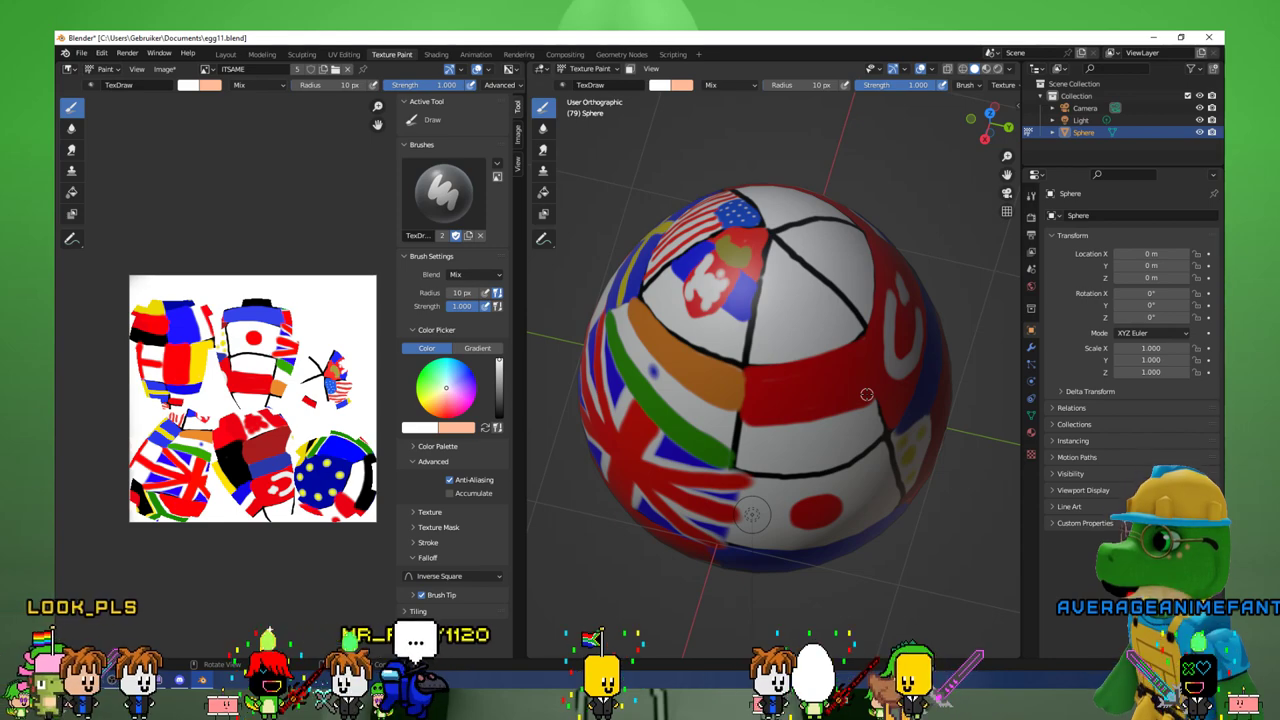
pyautogui.hotkey('alt', 'Tab')
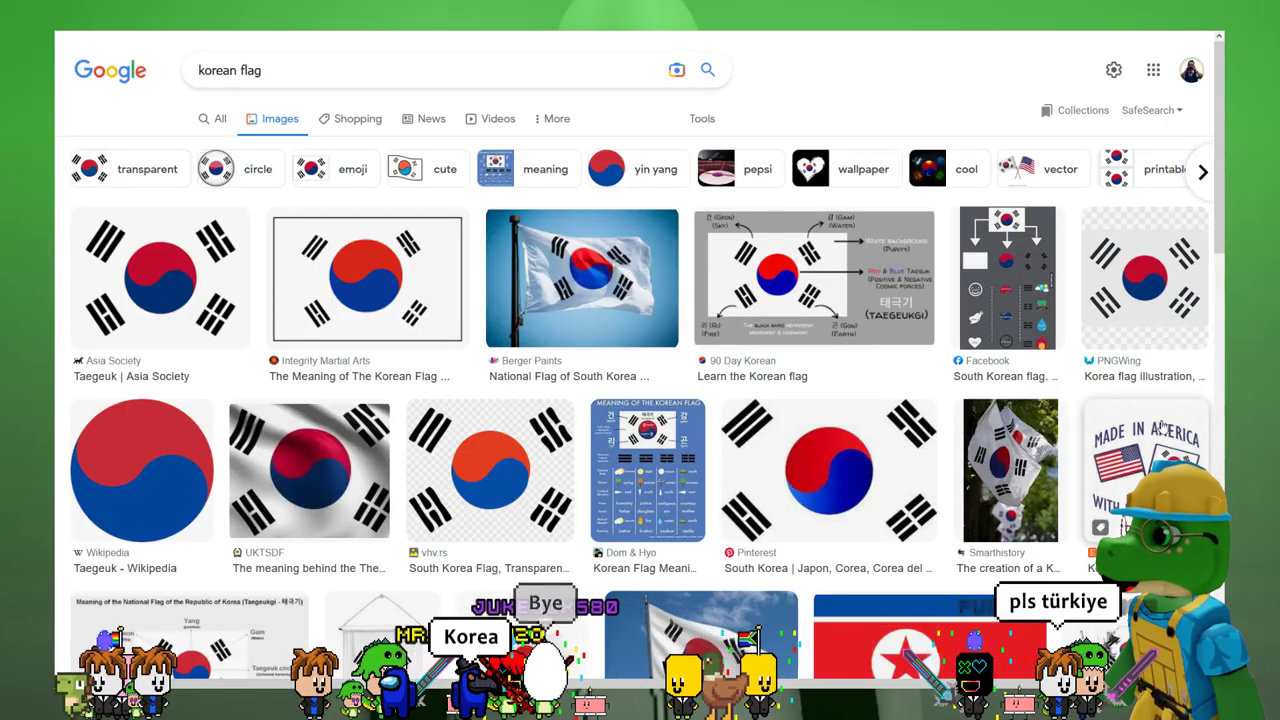
pyautogui.hotkey('alt', 'Tab')
pyautogui.scroll(5, 708, 314)
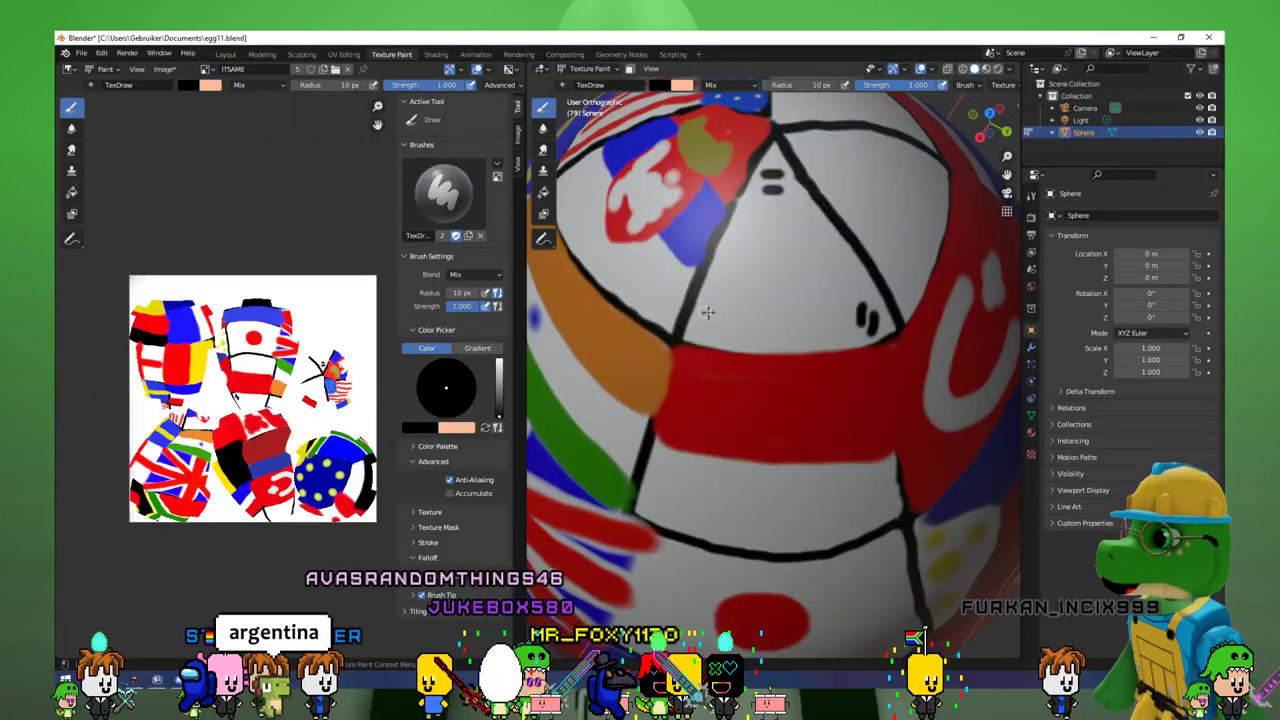
pyautogui.moveTo(703, 313); pyautogui.dragTo(694, 337)
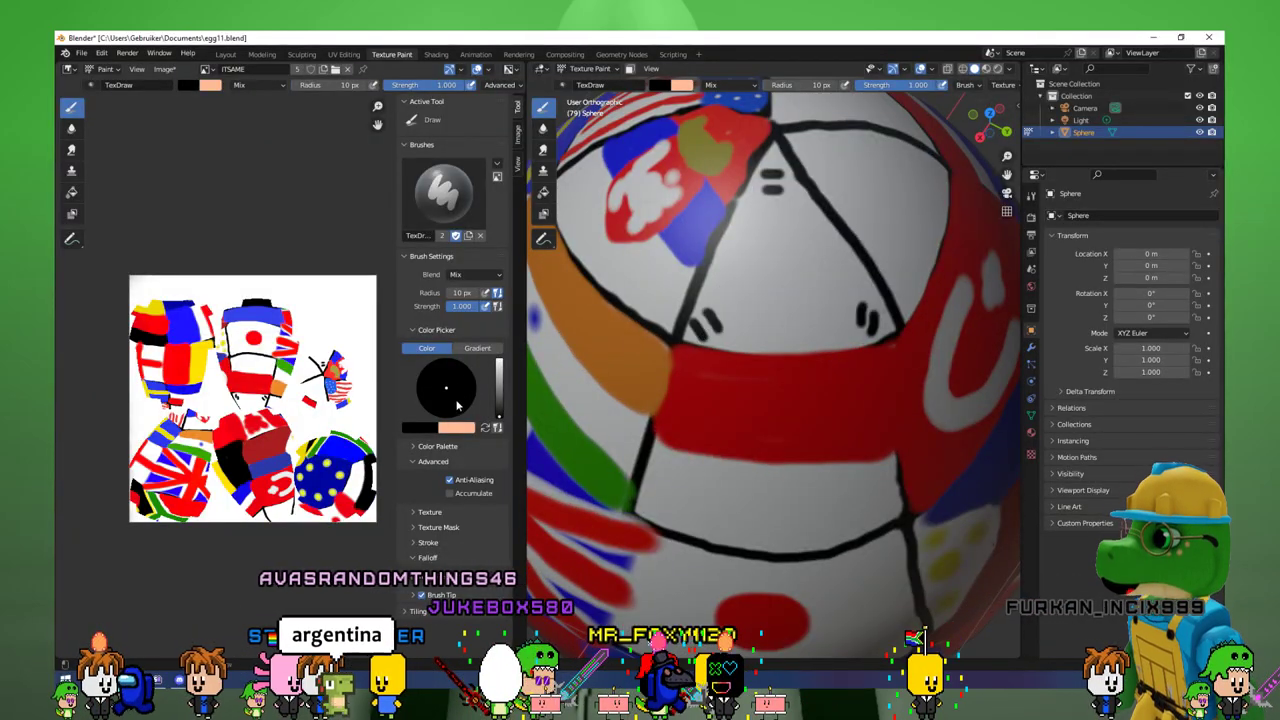
pyautogui.click(424, 429)
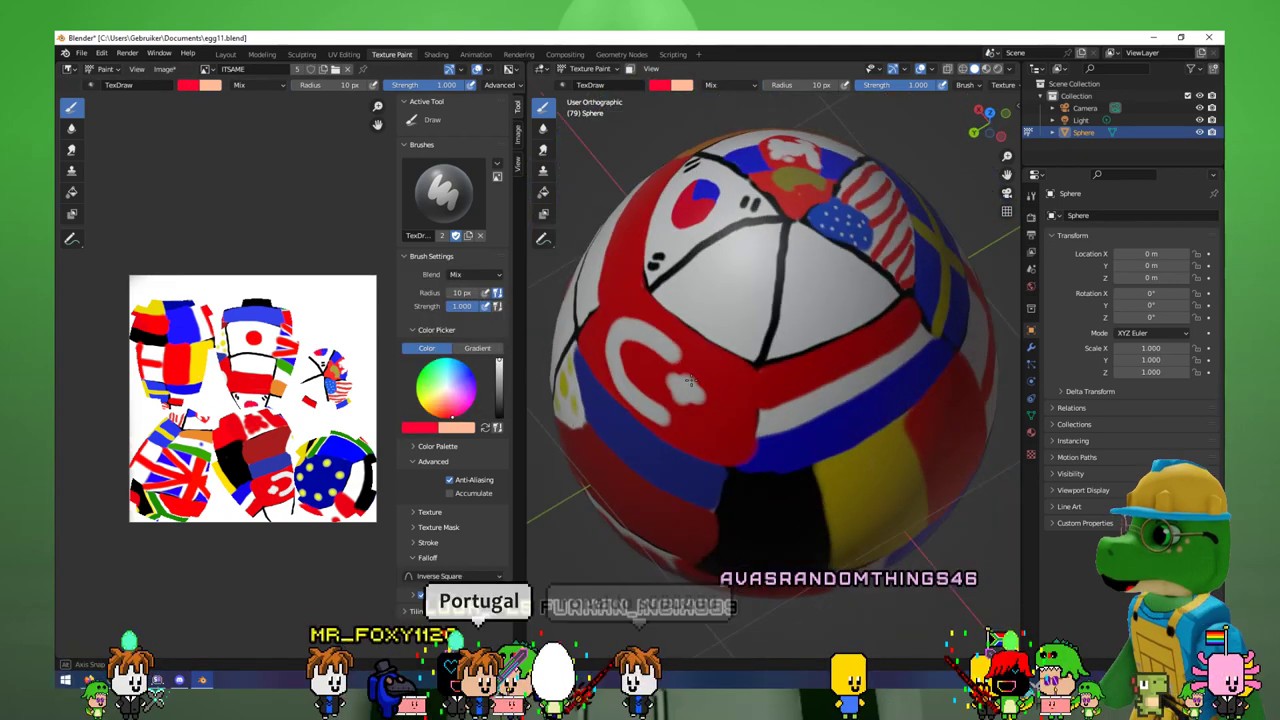
# Paint the Portuguese flag's green upper part and red lower part in the blank panel beside the Korean flag, above the Turkish flag.
pyautogui.moveTo(657, 343); pyautogui.dragTo(712, 374, button='middle')
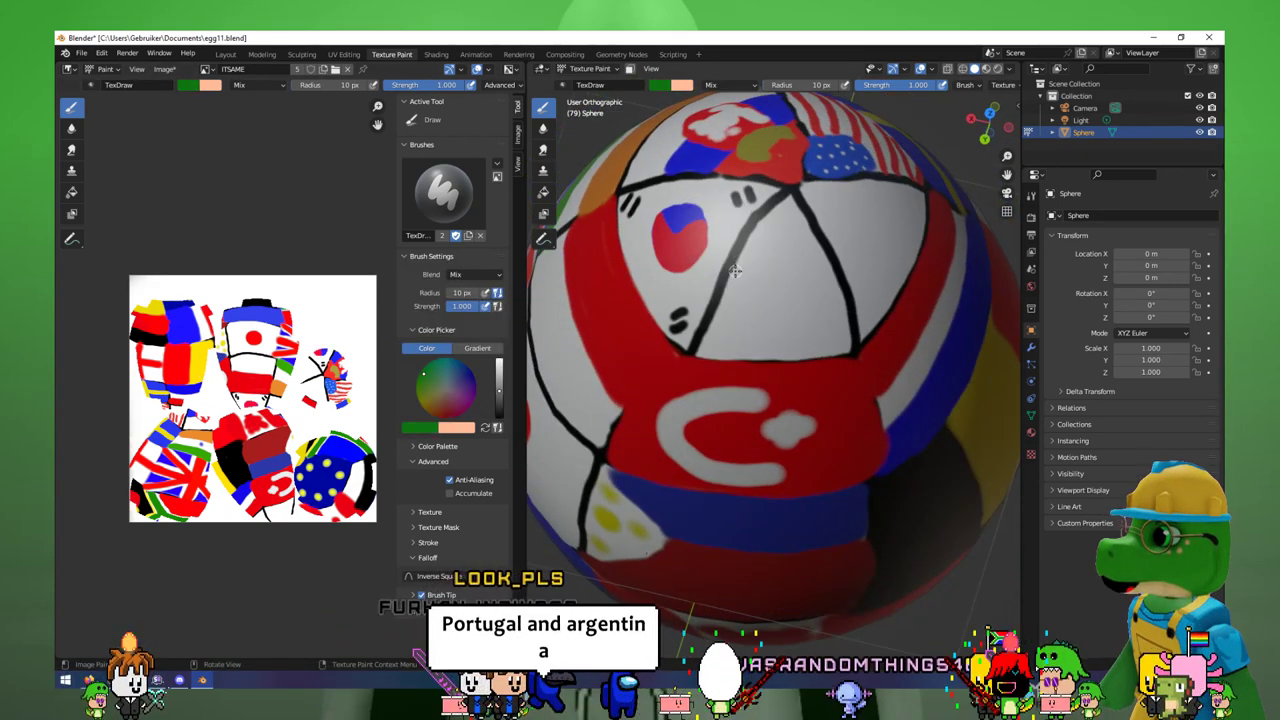
pyautogui.moveTo(734, 270); pyautogui.dragTo(770, 247)
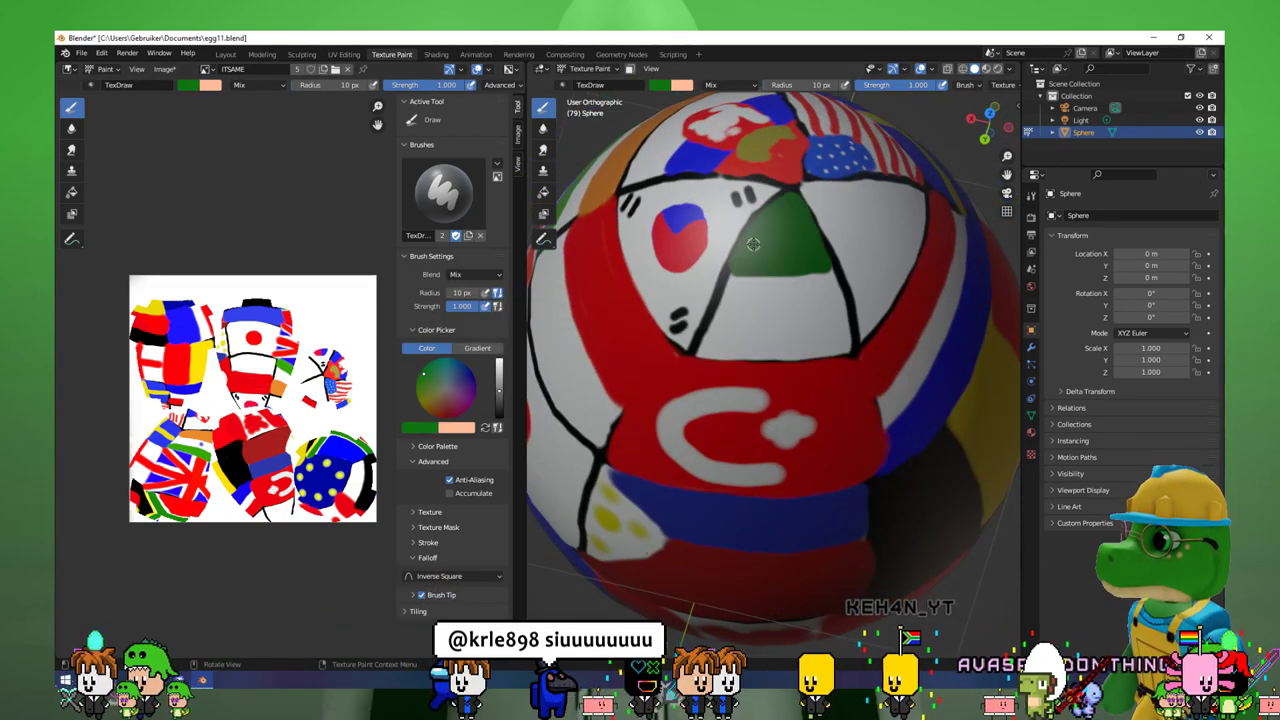
pyautogui.moveTo(505, 385); pyautogui.dragTo(520, 365)
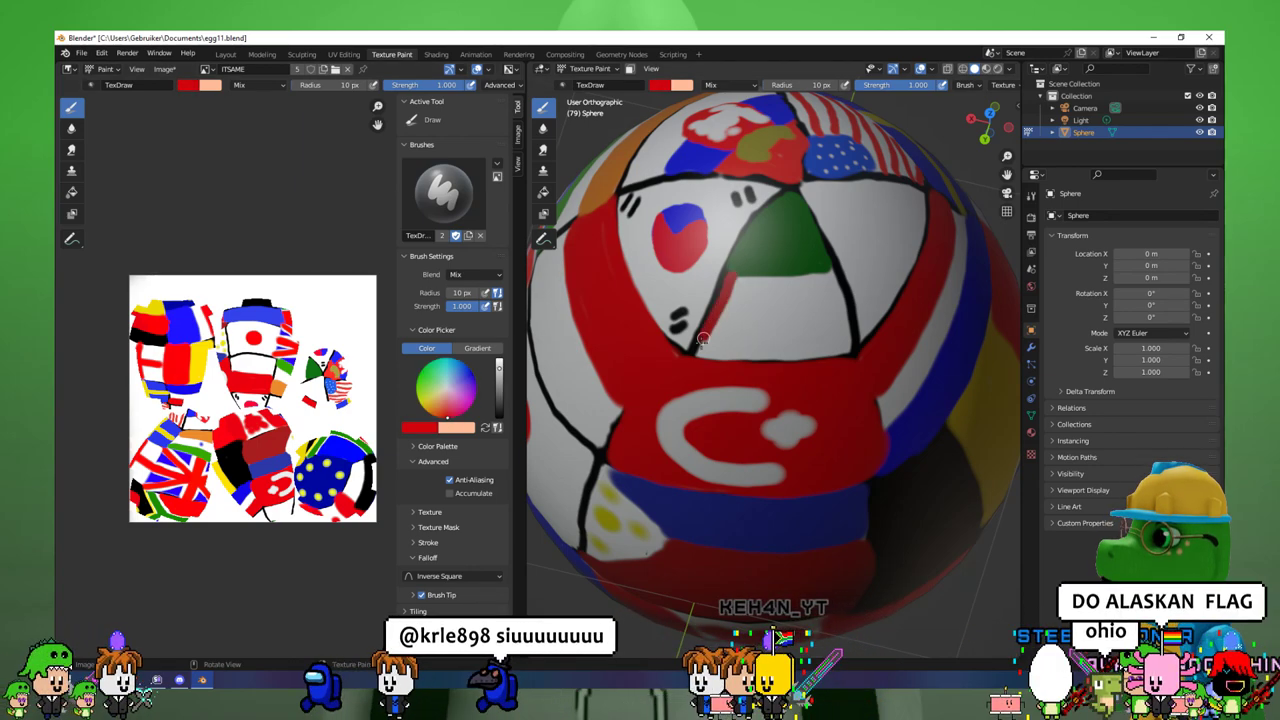
pyautogui.moveTo(803, 356); pyautogui.dragTo(834, 356)
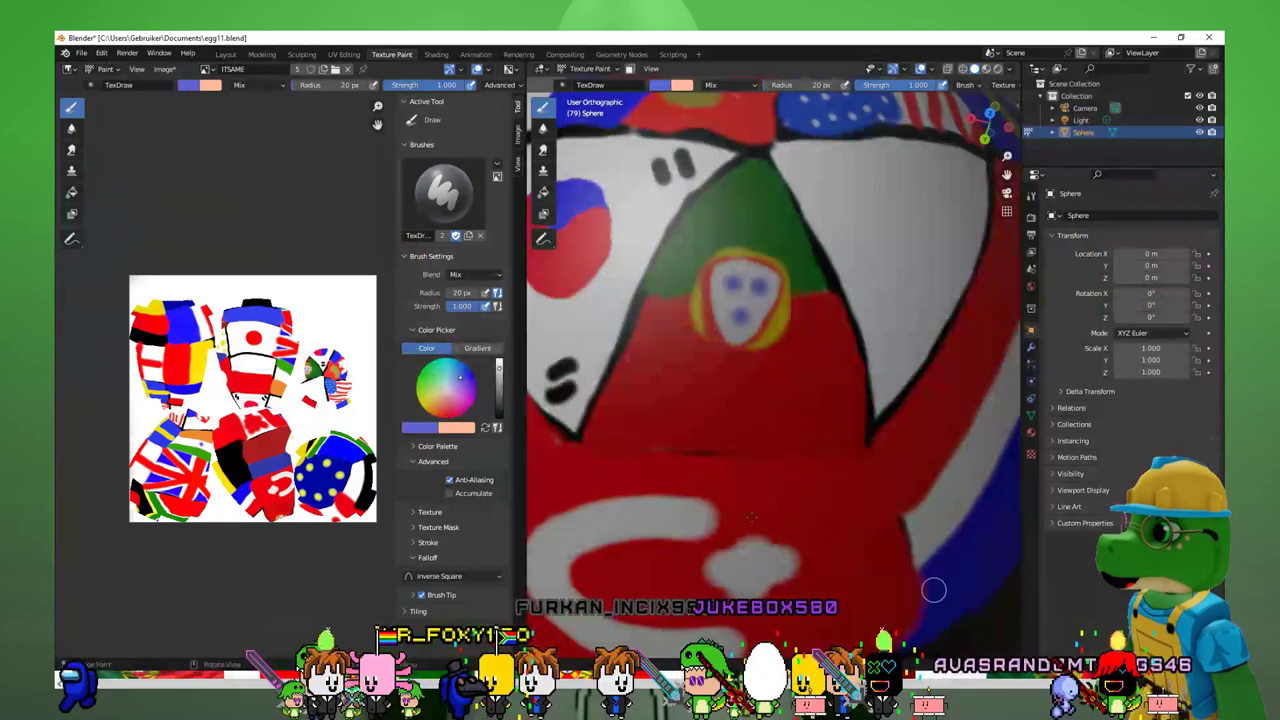
# View the Argentina flag in the browser image results as reference and return to Blender at the blank panel between the Portuguese and US flags.
pyautogui.scroll(-6, 697, 392)
pyautogui.moveTo(849, 422)
pyautogui.mouseDown(button='middle')
pyautogui.moveTo(674, 425)
pyautogui.moveTo(807, 427)
pyautogui.mouseUp(button='middle')
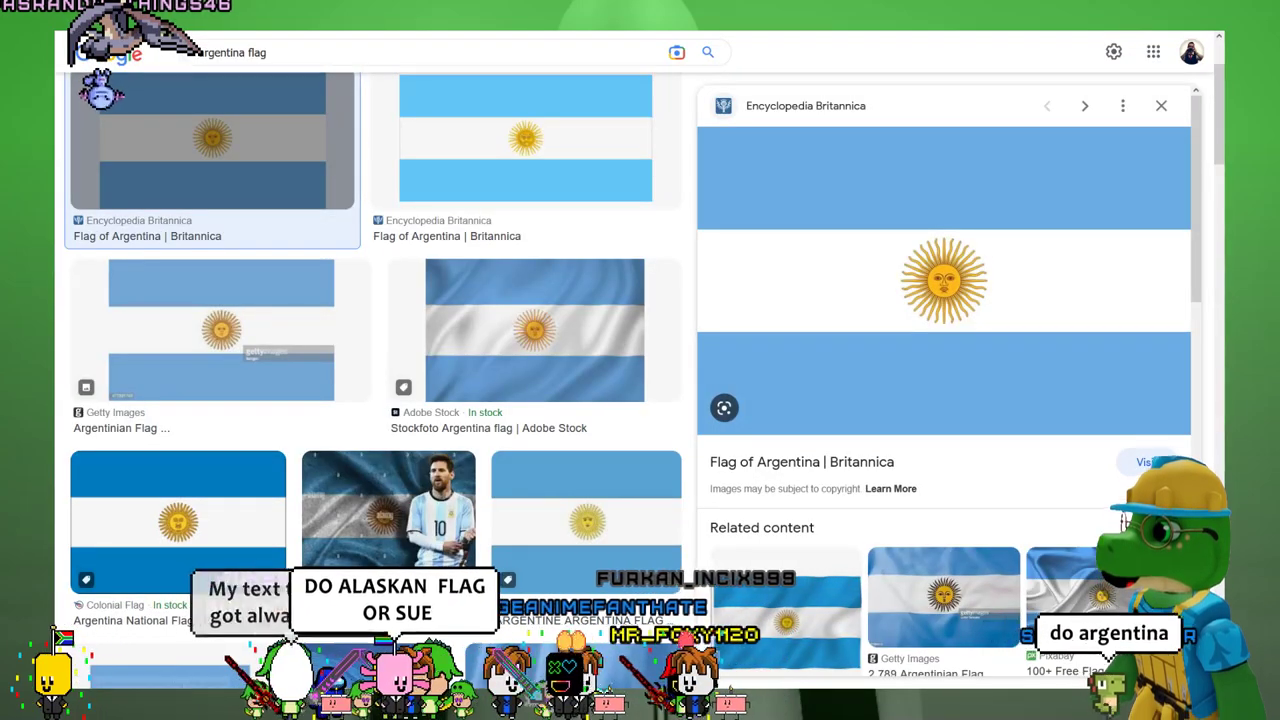
pyautogui.hotkey('alt', 'Tab')
pyautogui.scroll(2, 743, 367)
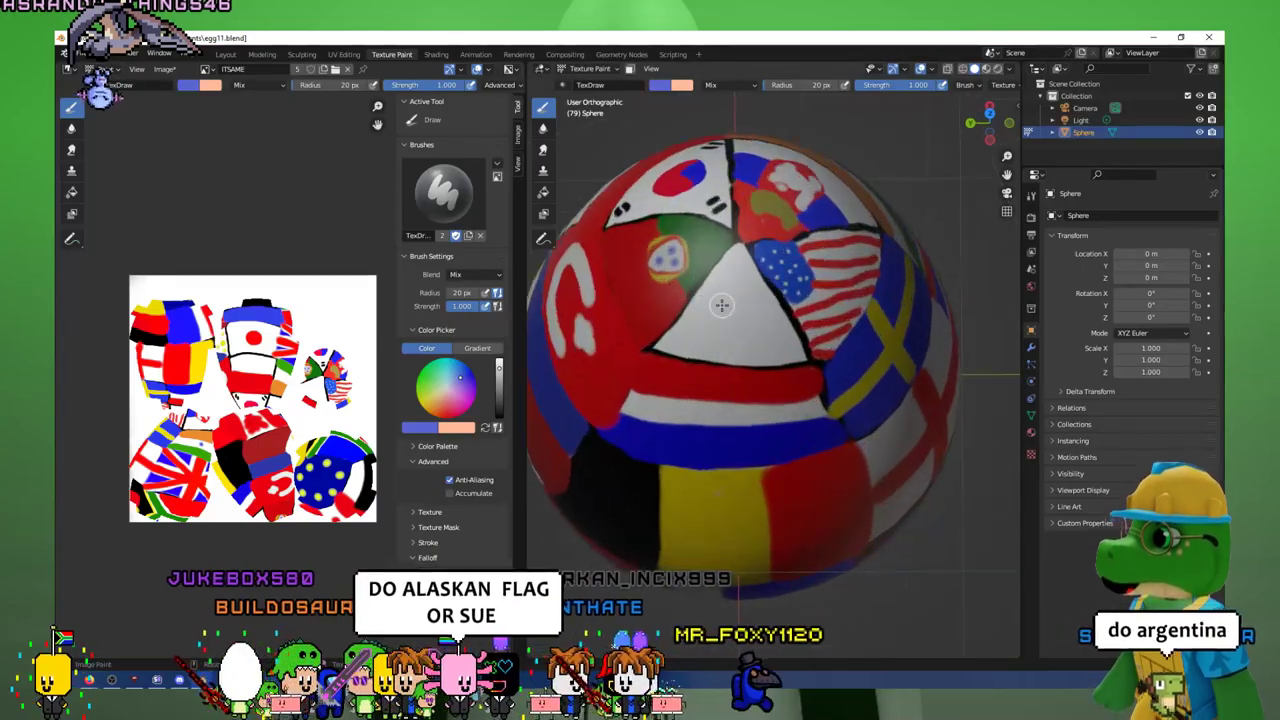
# Inspect the whole flag-painted egg from all sides, checking the panels around it for gaps or missing details.
pyautogui.scroll(-4, 744, 340)
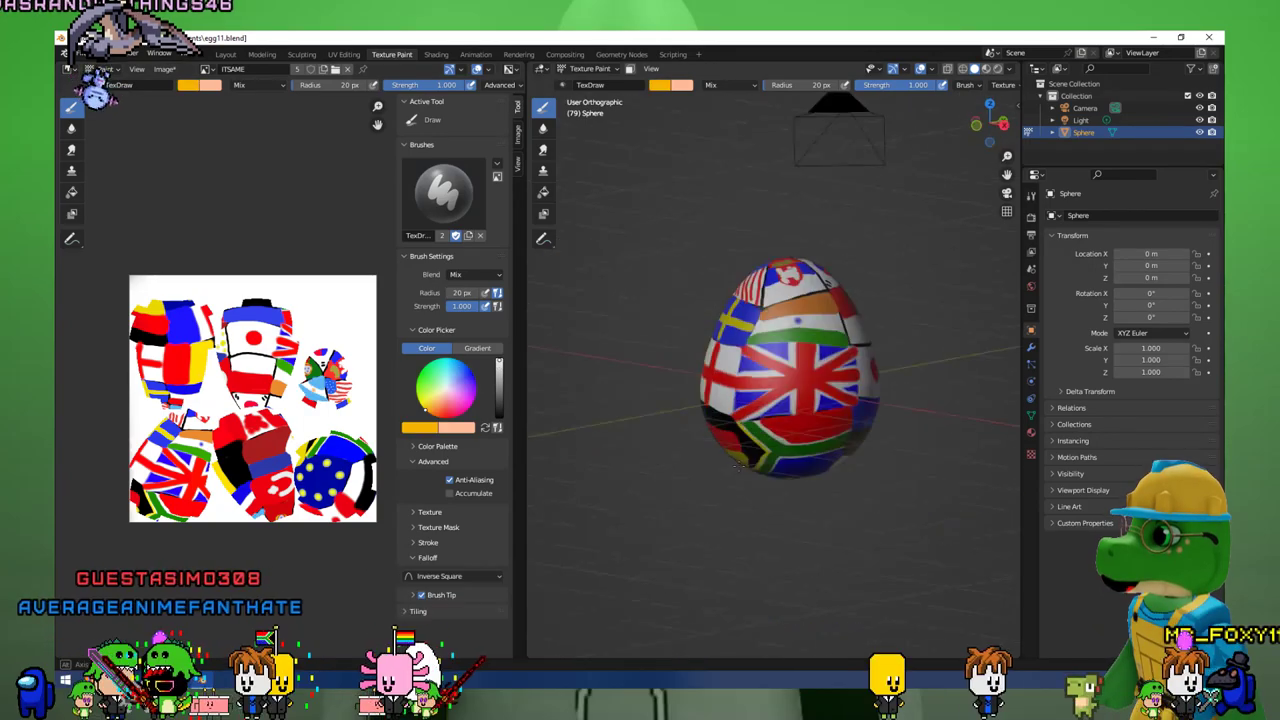
pyautogui.moveTo(815, 469); pyautogui.dragTo(663, 469, button='middle')
pyautogui.moveTo(829, 510); pyautogui.dragTo(866, 520, button='middle')
pyautogui.moveTo(561, 418); pyautogui.dragTo(699, 439, button='middle')
pyautogui.scroll(-2, 820, 431)
pyautogui.moveTo(970, 483); pyautogui.dragTo(811, 457, button='middle')
pyautogui.scroll(3, 822, 429)
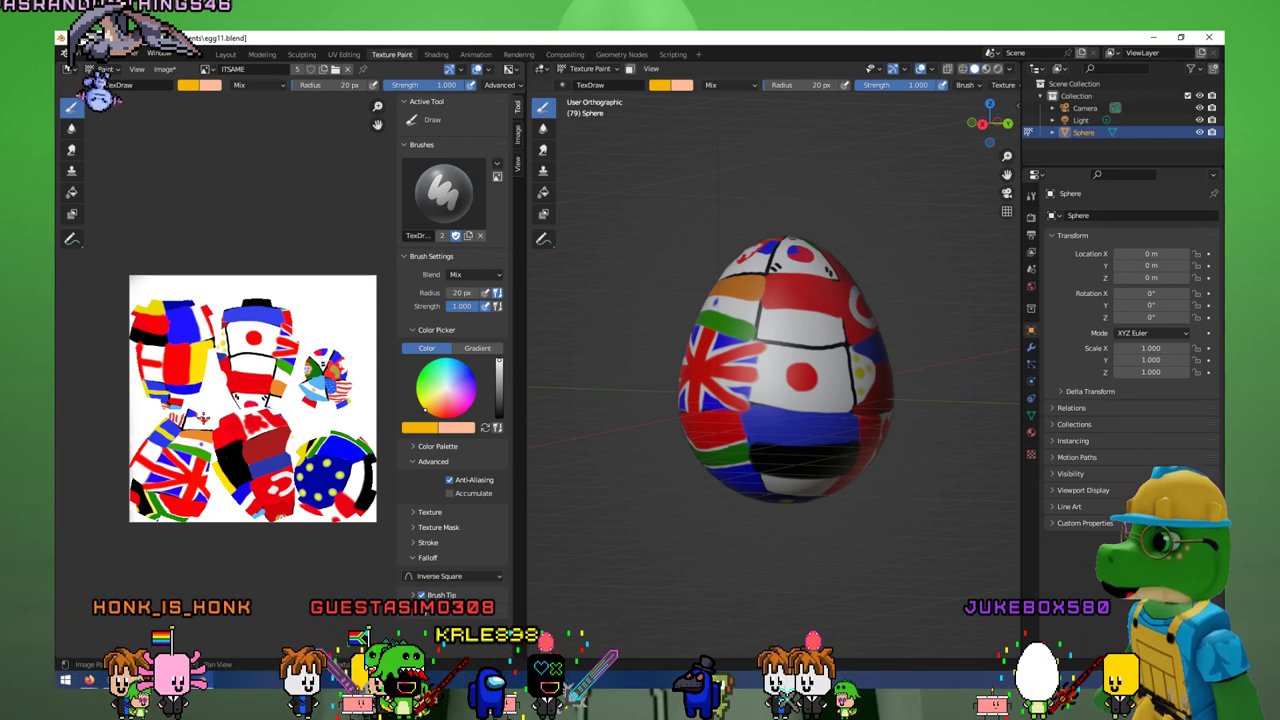
pyautogui.moveTo(533, 345); pyautogui.dragTo(731, 554, button='middle')
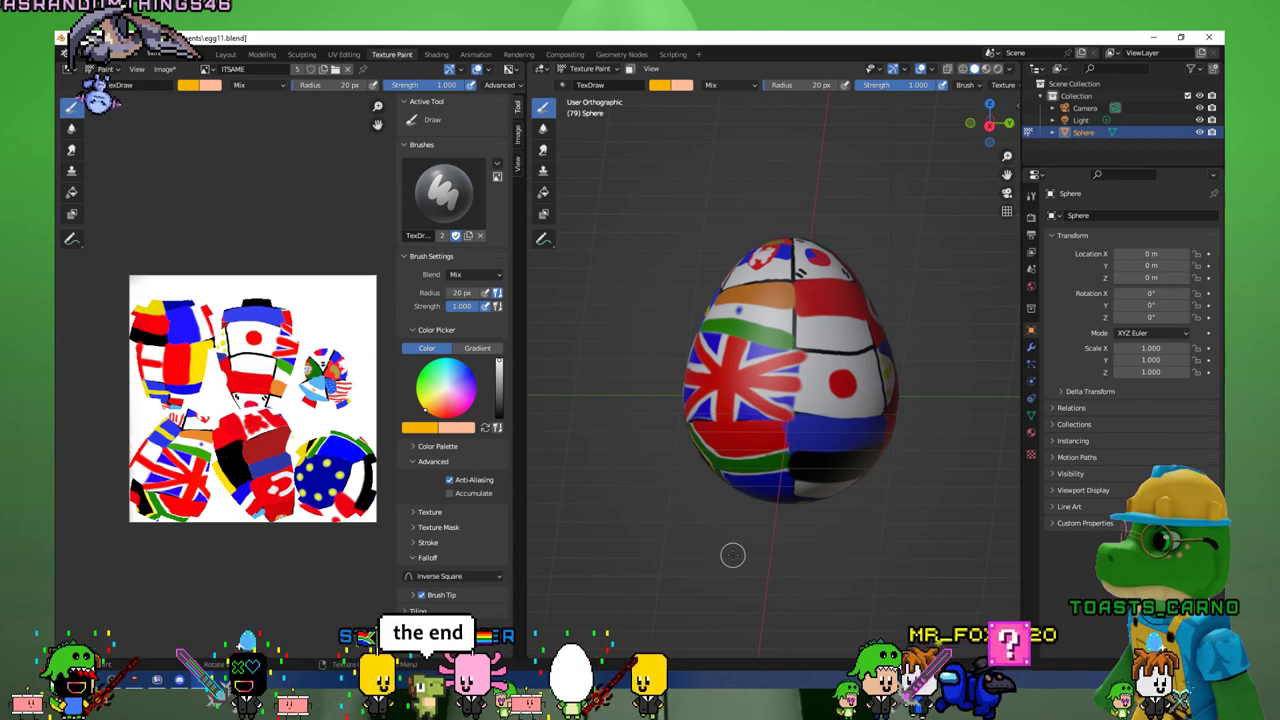
pyautogui.moveTo(800, 540); pyautogui.dragTo(871, 543, button='middle')
pyautogui.moveTo(849, 491); pyautogui.dragTo(828, 522, button='middle')
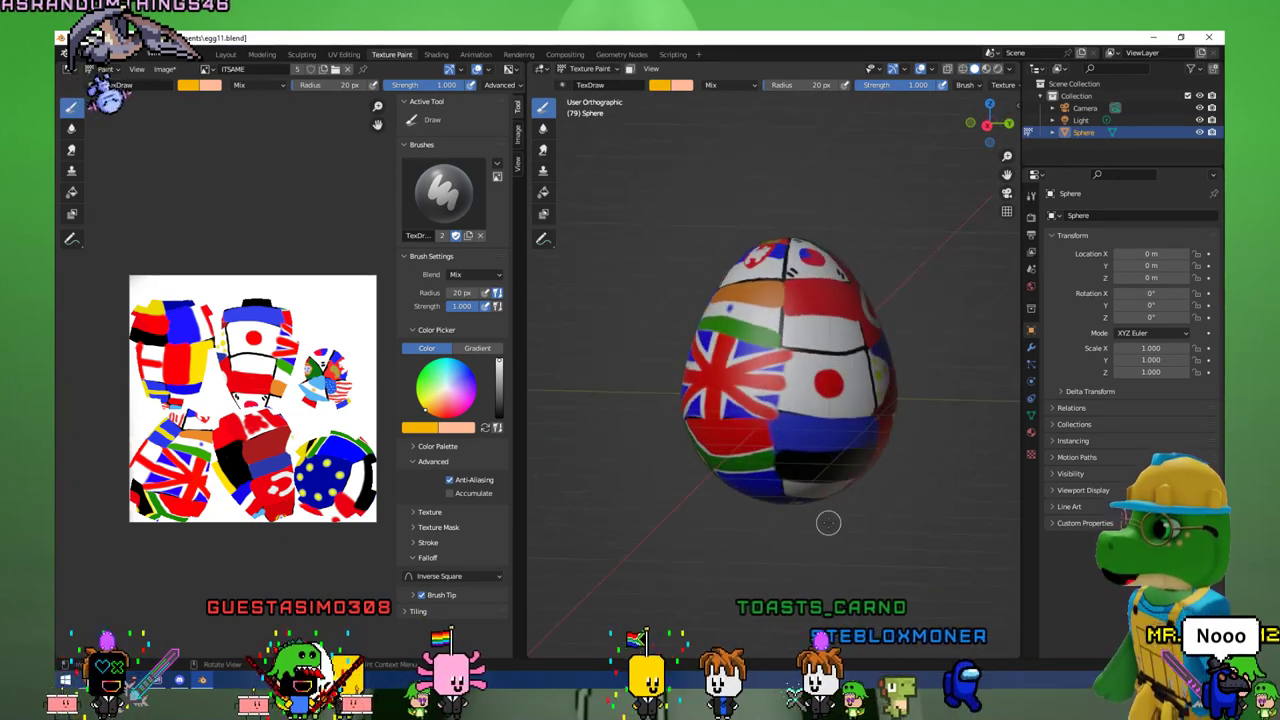
pyautogui.scroll(2, 828, 522)
pyautogui.scroll(-3, 900, 550)
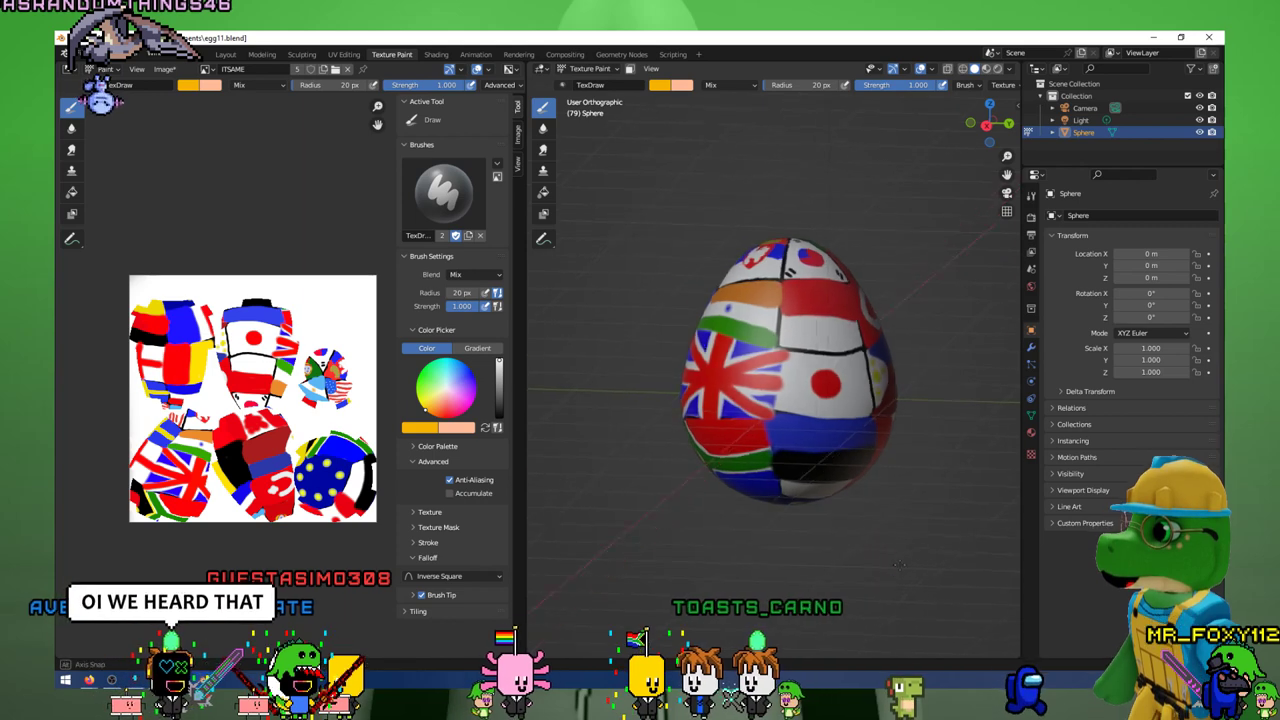